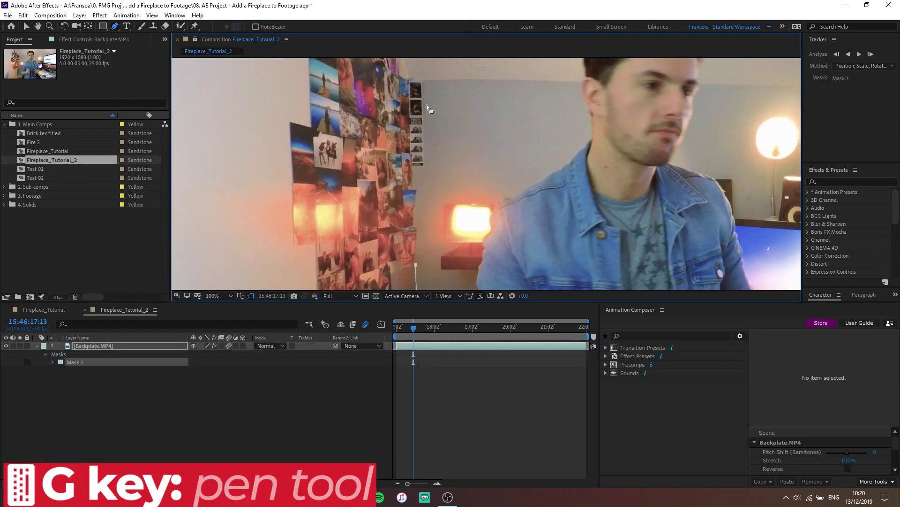
Draw a Pen tool mask around the photo-covered wall on the Backplate.MP4 layer and reveal its mask properties
drag(428, 108, 623, 257)
click(393, 457)
click(408, 478)
key(m)
key(m)
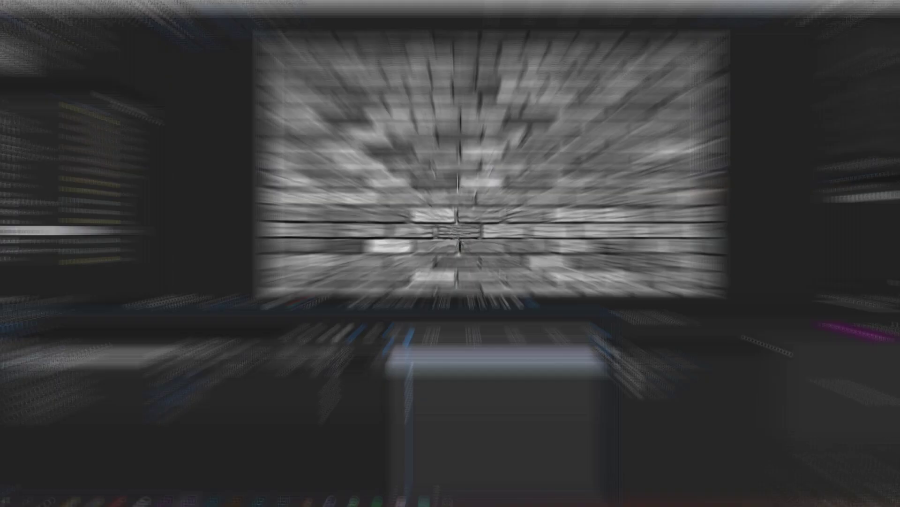
Pre-compose the brickwall.jpg layer as Brick_texture, leaving all attributes in Fireplace_Tutorial_2
key(ctrl+shift+c)
text(Brick_texture)
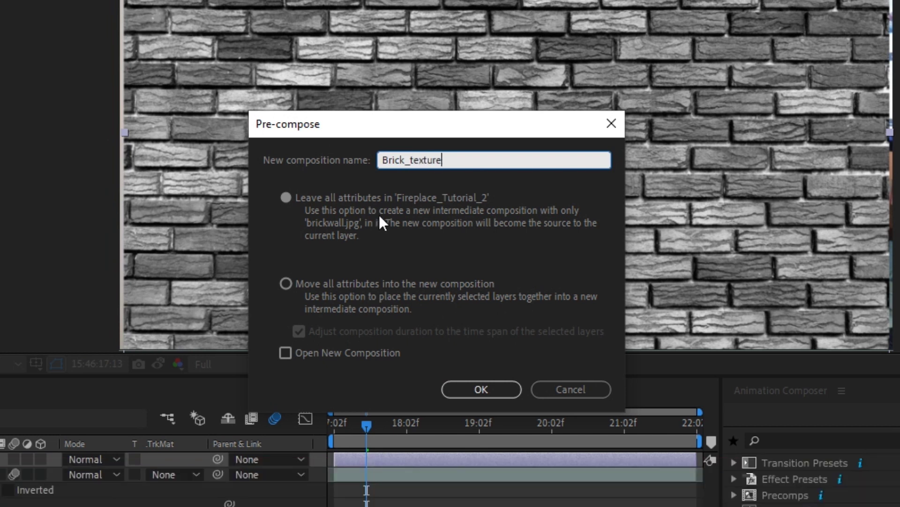
key(Return)
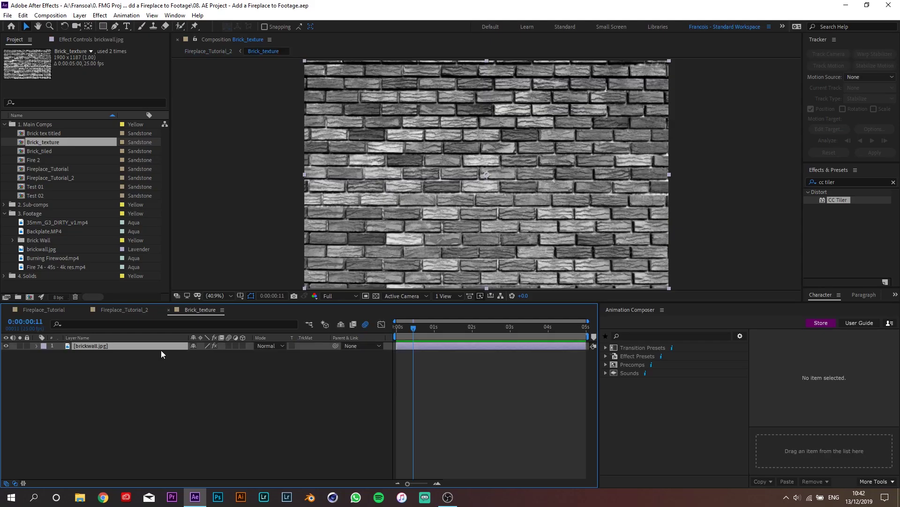
Apply the CC Tiler effect to the brickwall.jpg layer in Brick_texture with a scale of 43.7%
key(ctrl+space)
text(c)
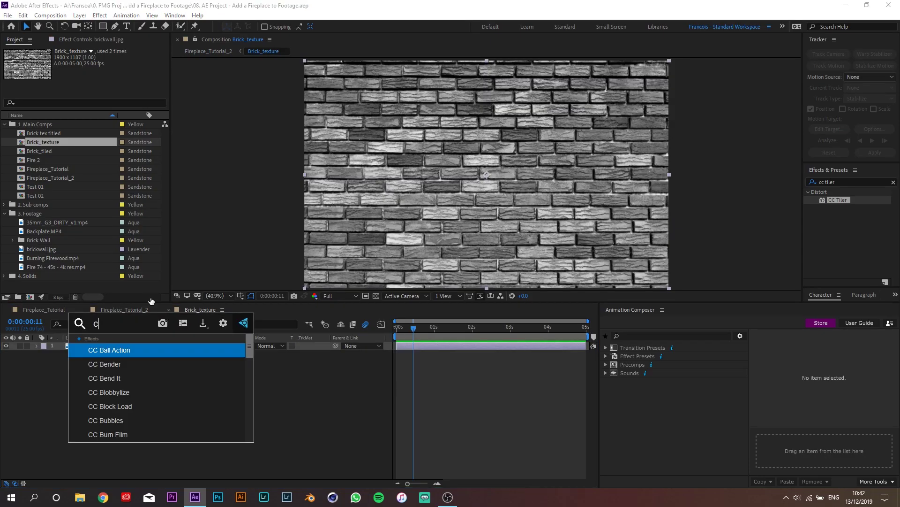
key(Return)
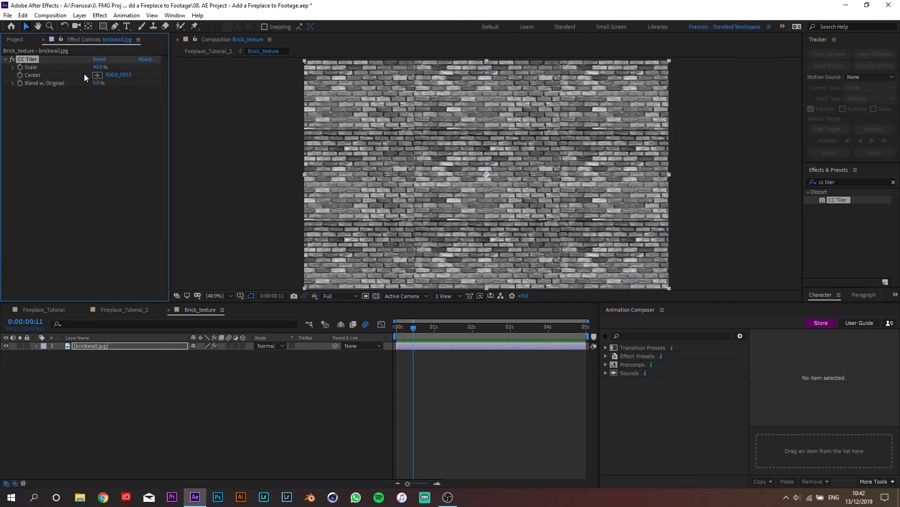
click(14, 59)
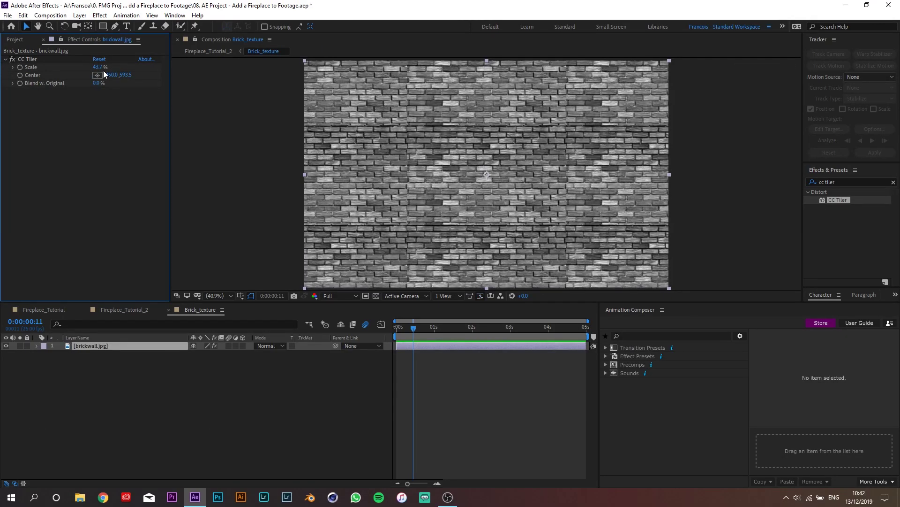
Try a CC Tiler scale of 30%, undo it, and close the Brick_texture composition to return to Fireplace_Tutorial_2
drag(97, 67, 75, 66)
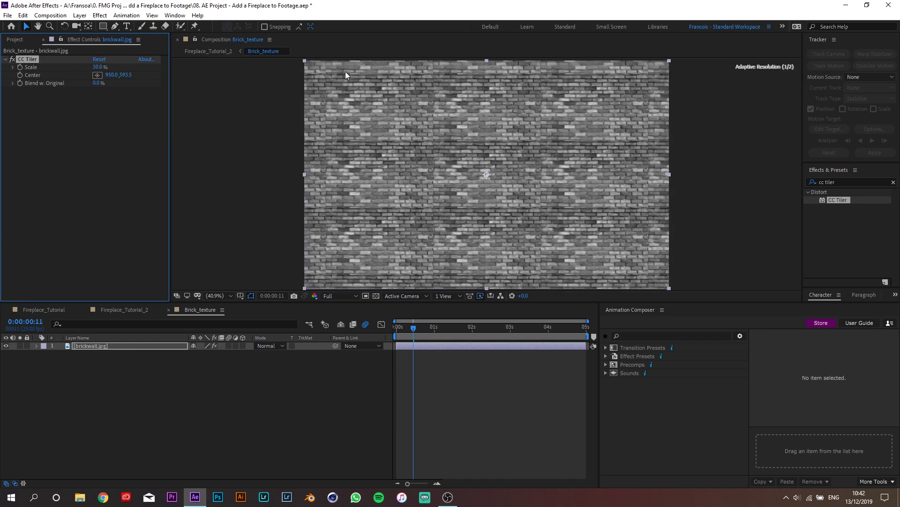
key(ctrl+z)
click(187, 311)
click(169, 309)
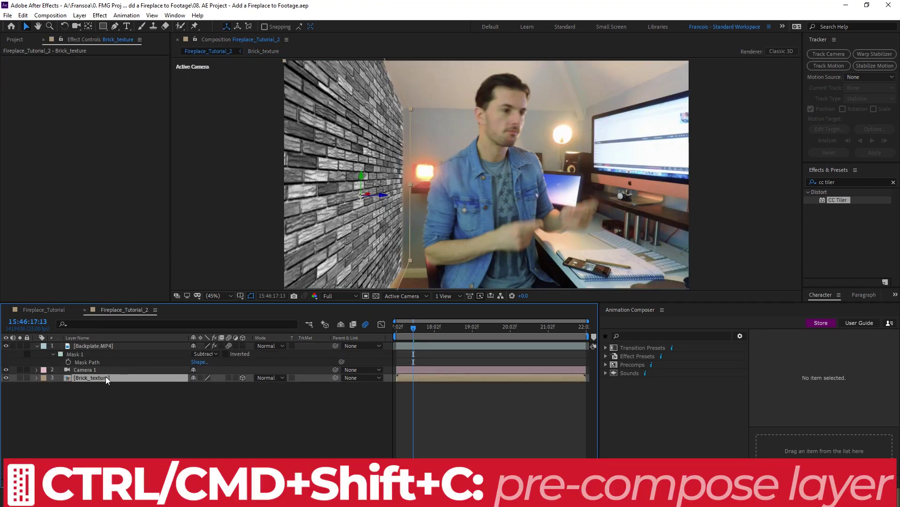
Pre-compose the Brick_texture layer as Brick_tiled, leaving all attributes in Fireplace_Tutorial_2
key(ctrl+shift+c)
text(Brick)
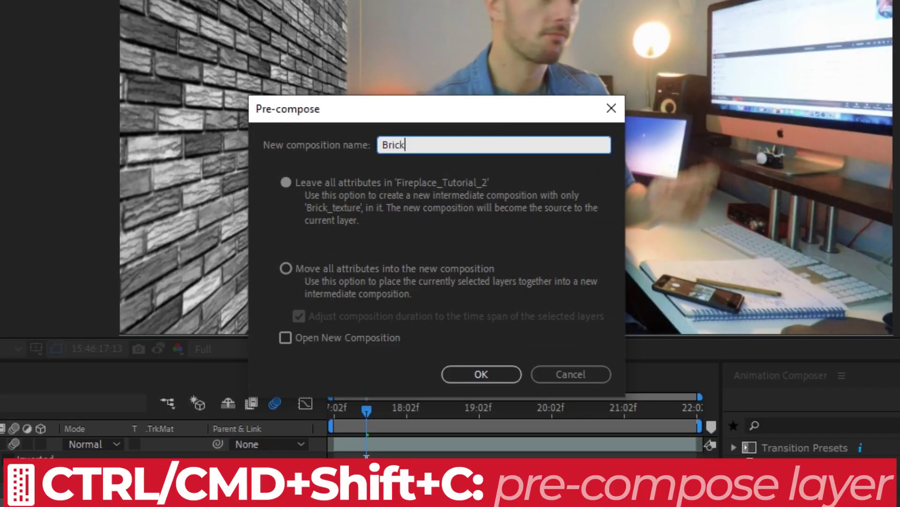
text(_tiled)
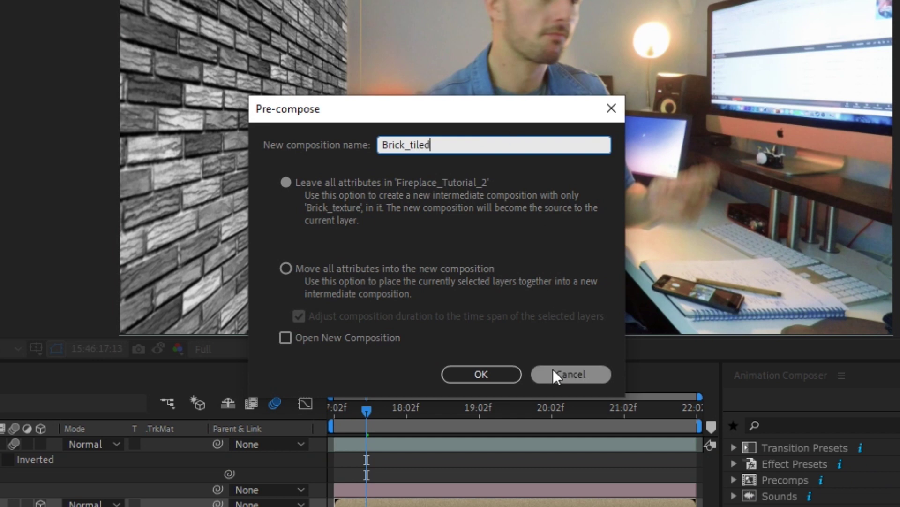
click(482, 373)
Add a new one-node camera to Fireplace_Tutorial_2 with an angle of view of 90°
right_click(114, 407)
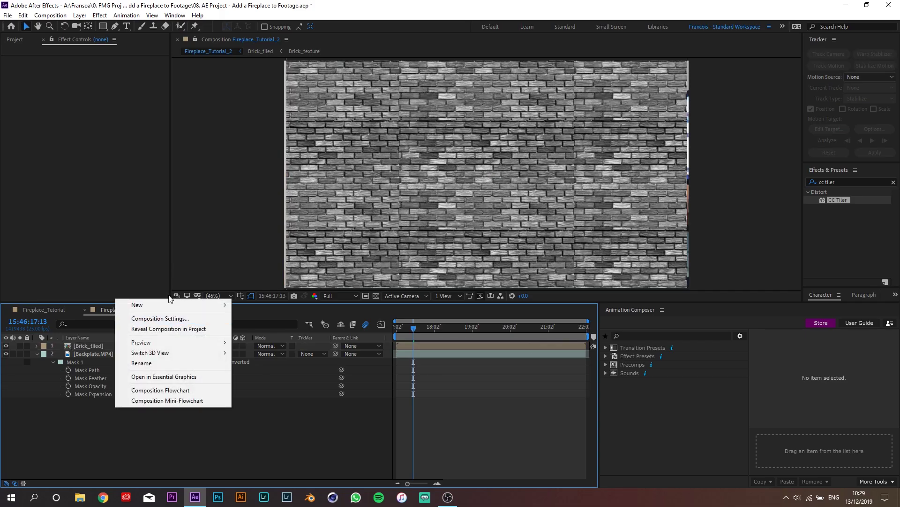
mouse_move(171, 304)
click(269, 350)
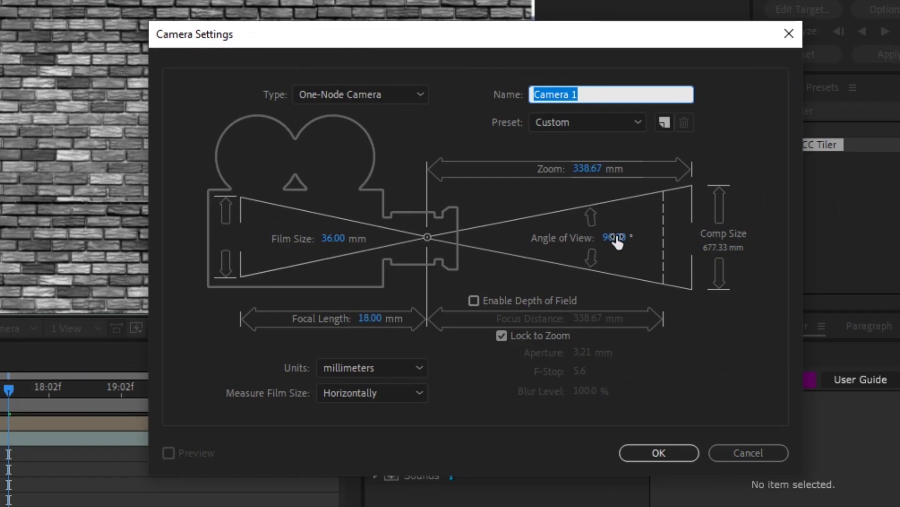
click(732, 249)
text(90)
key(Return)
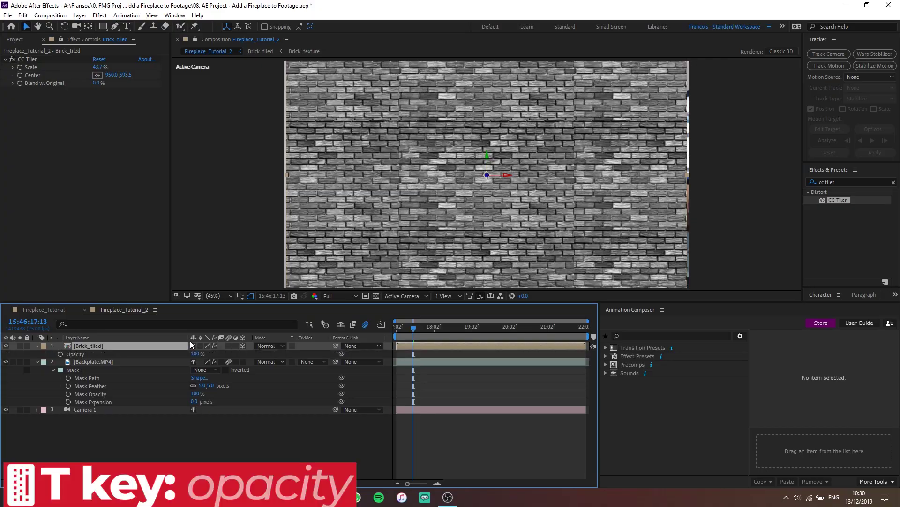
Lower the Brick_tiled layer's opacity to 61% and rotate it in 3D to match the photo wall's perspective
drag(196, 355, 48, 382)
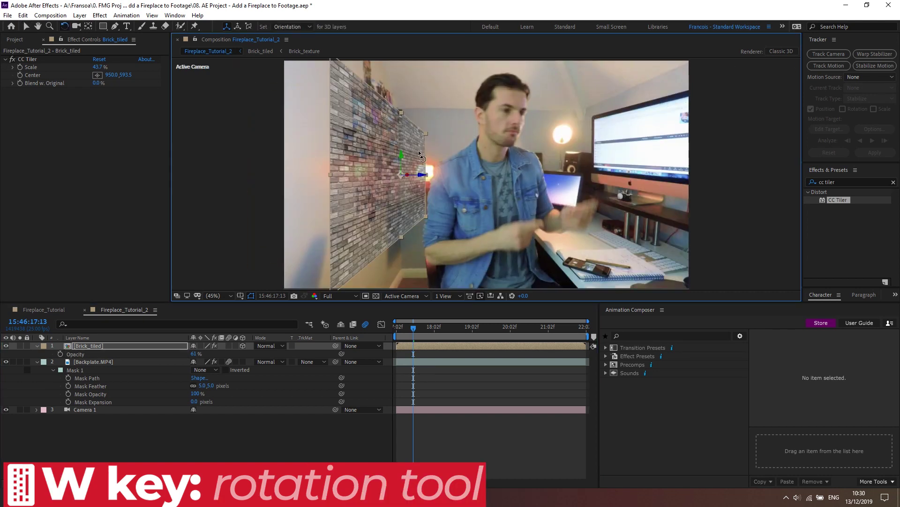
key(w)
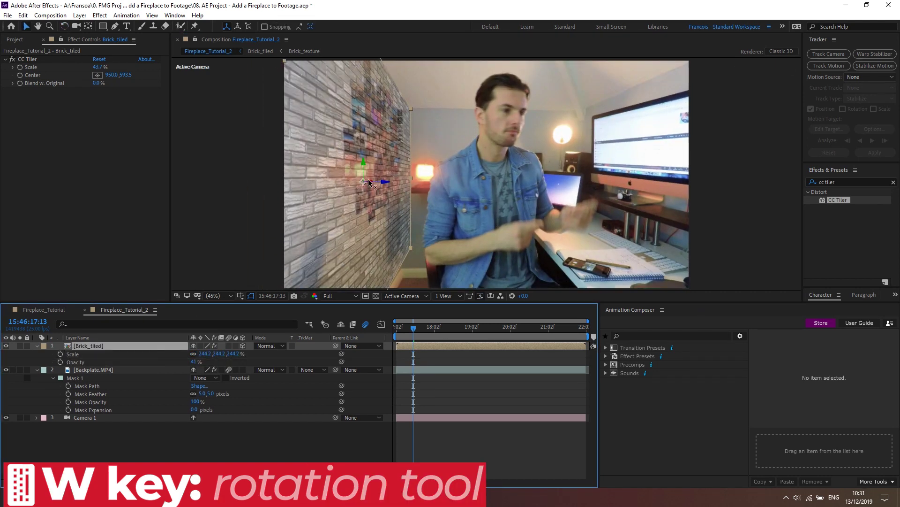
key(v)
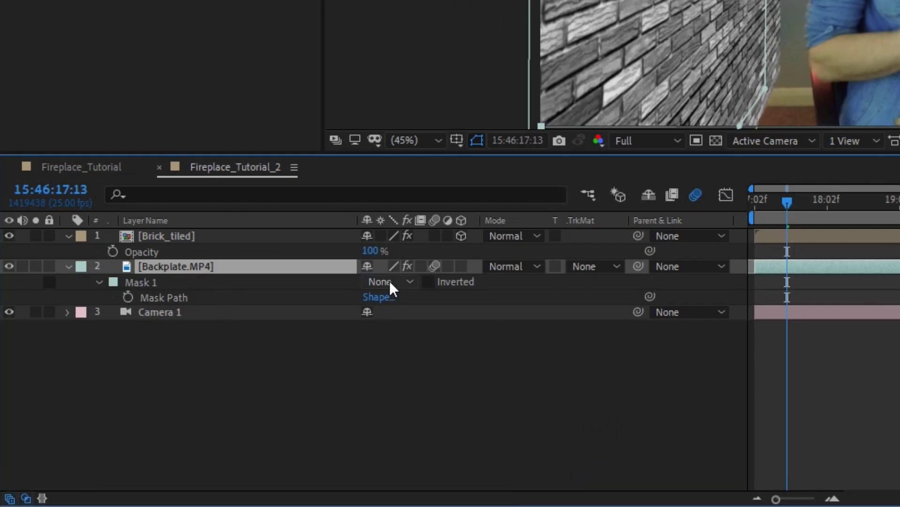
Set Mask 1 on Backplate.MP4 to Subtract and move the Brick_tiled layer to the bottom of the layer stack
click(206, 369)
click(395, 340)
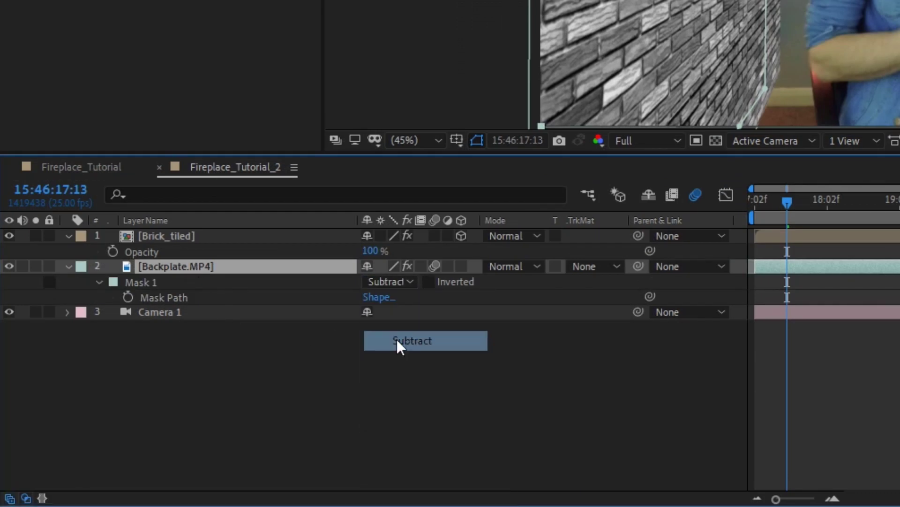
click(396, 336)
click(272, 239)
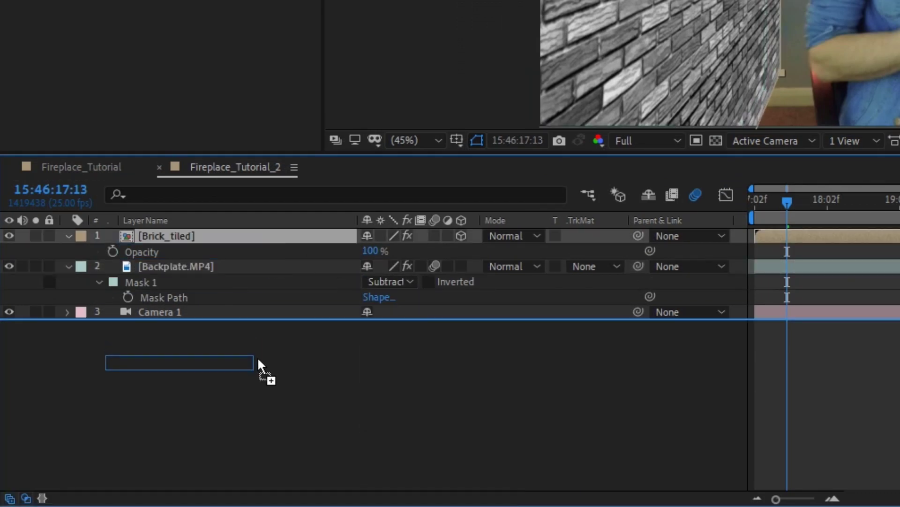
drag(257, 357, 257, 356)
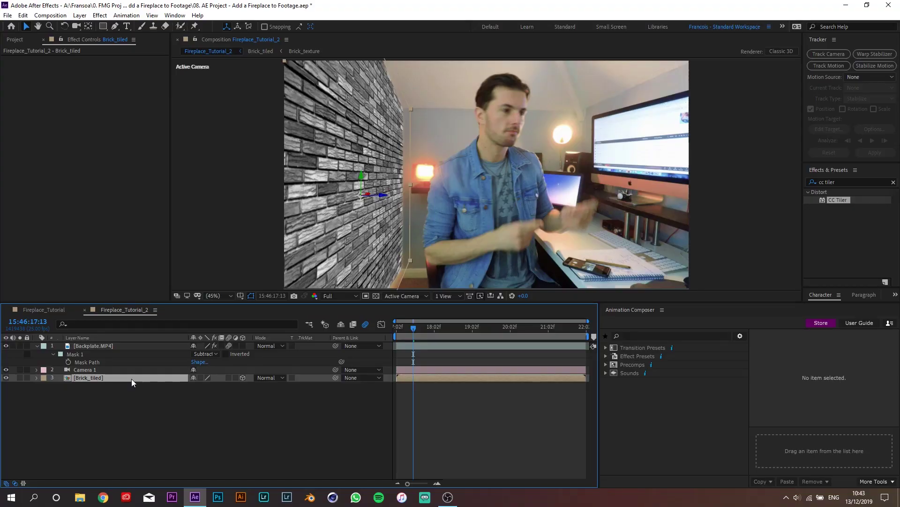
Open the Brick_tiled composition and add the Burning Firewood.mp4 footage to it
double_click(131, 378)
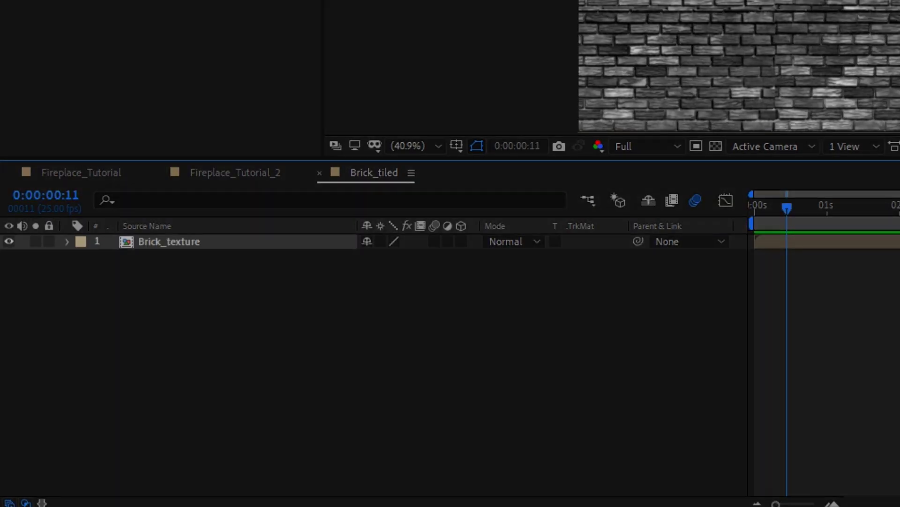
drag(101, 89, 163, 248)
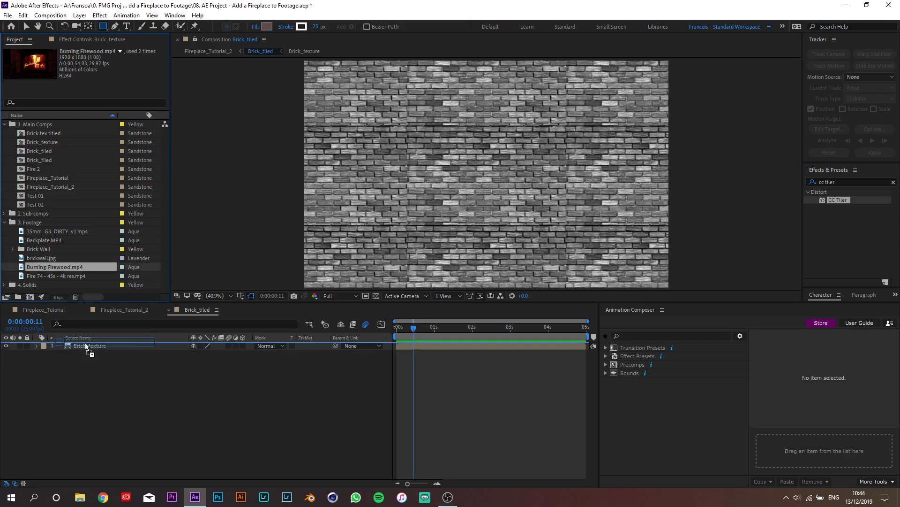
drag(86, 346, 86, 345)
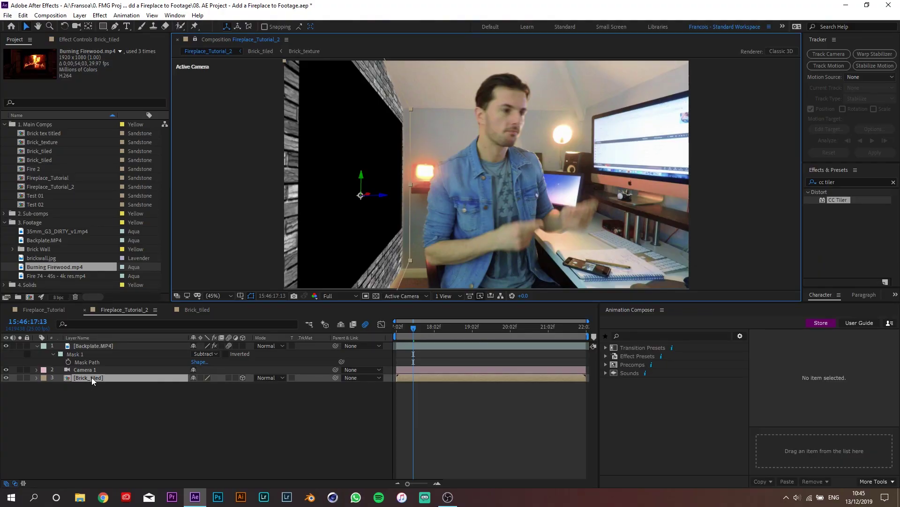
View Brick_tiled beside Fireplace_Tutorial_2 while shrinking and repositioning the rectangular mask on Brick_texture to form the fireplace opening
double_click(92, 378)
drag(345, 44, 788, 133)
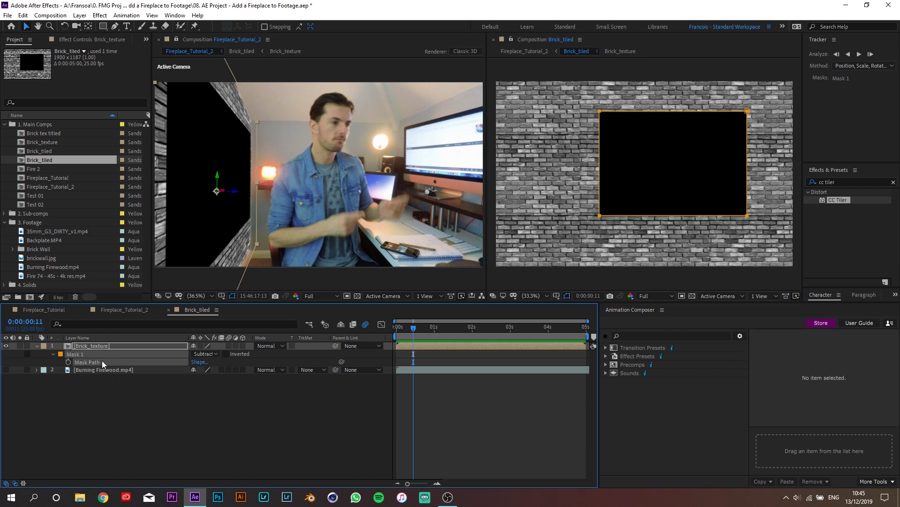
key(ctrl+t)
drag(513, 118, 584, 218)
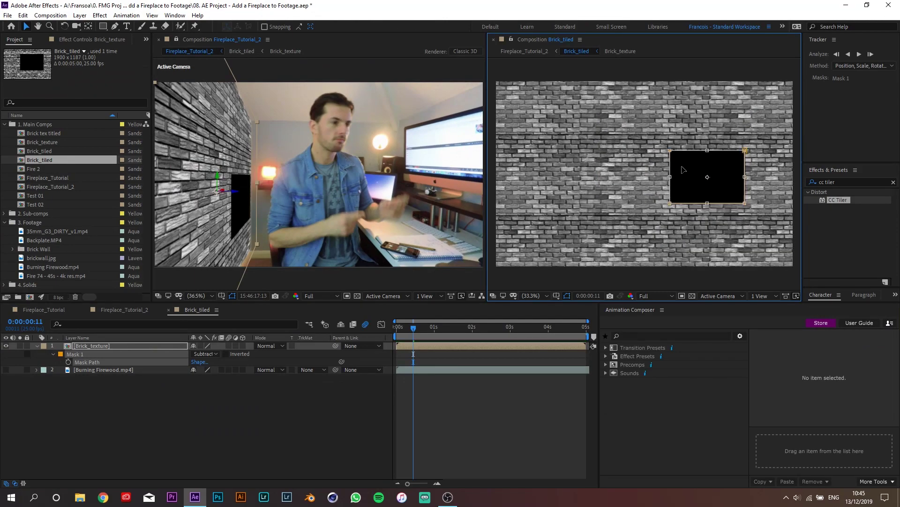
drag(673, 160, 660, 159)
key(Return)
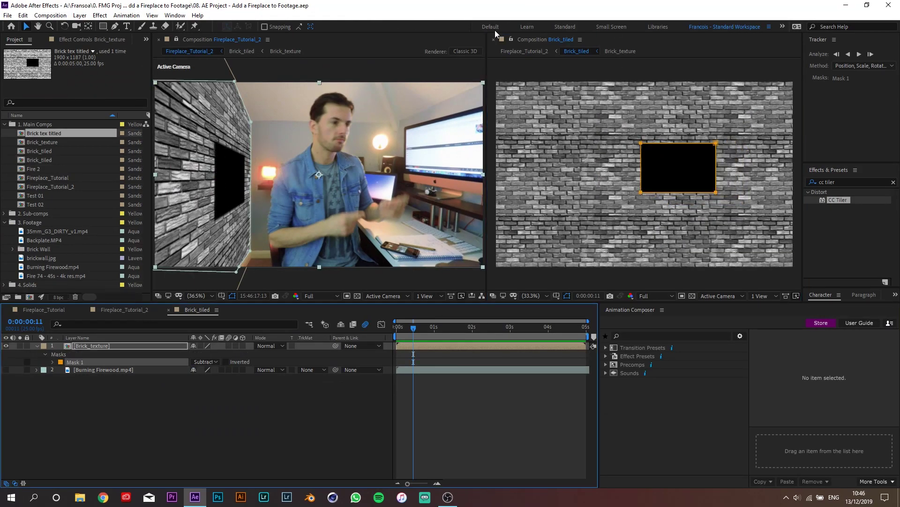
click(493, 40)
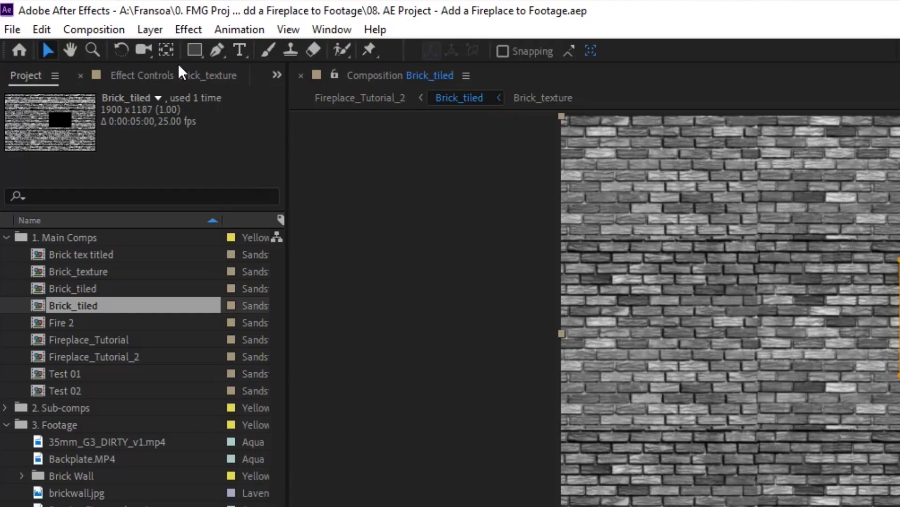
Add an Inner Glow layer style to the Brick_texture layer with a black color and a size of 15
click(79, 15)
mouse_move(106, 253)
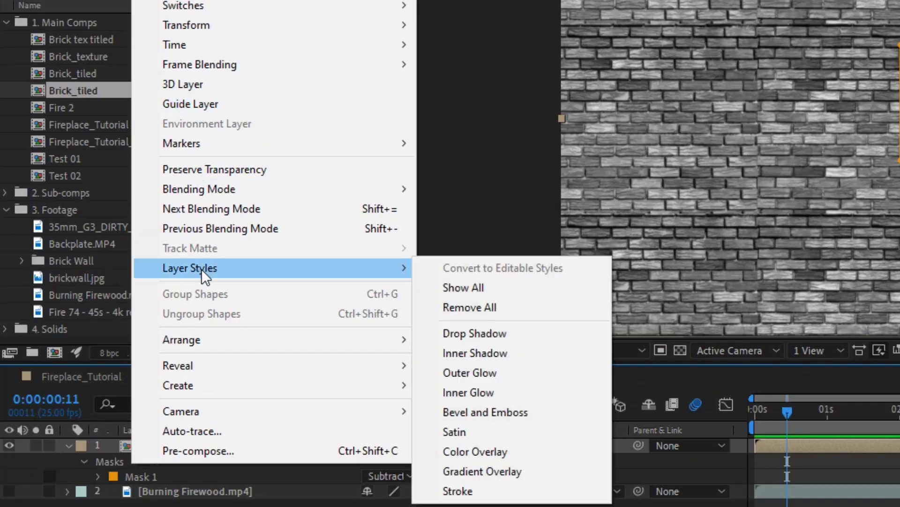
click(490, 393)
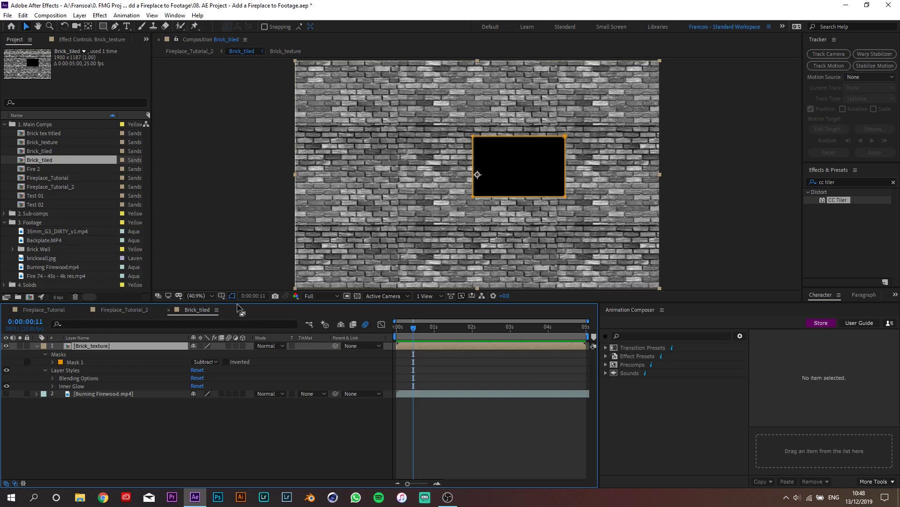
scroll(520, 183, up, 3)
key(h)
drag(614, 127, 524, 147)
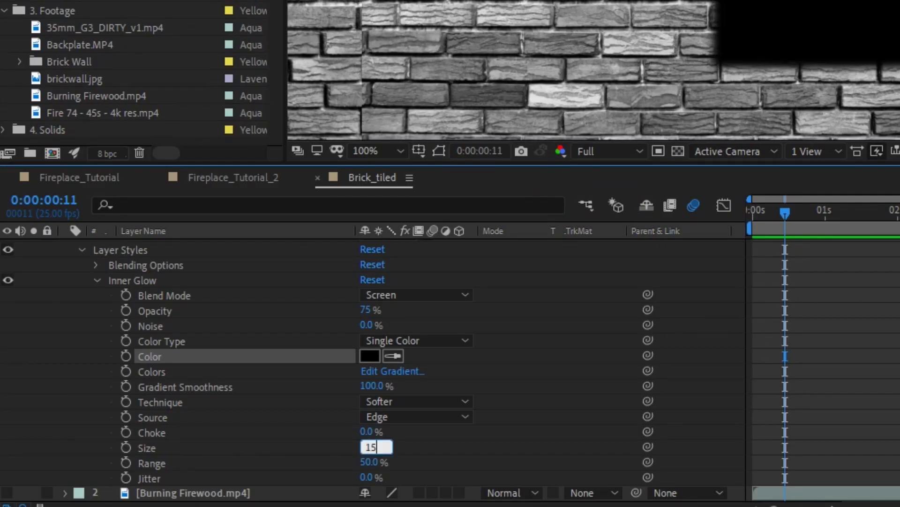
key(Return)
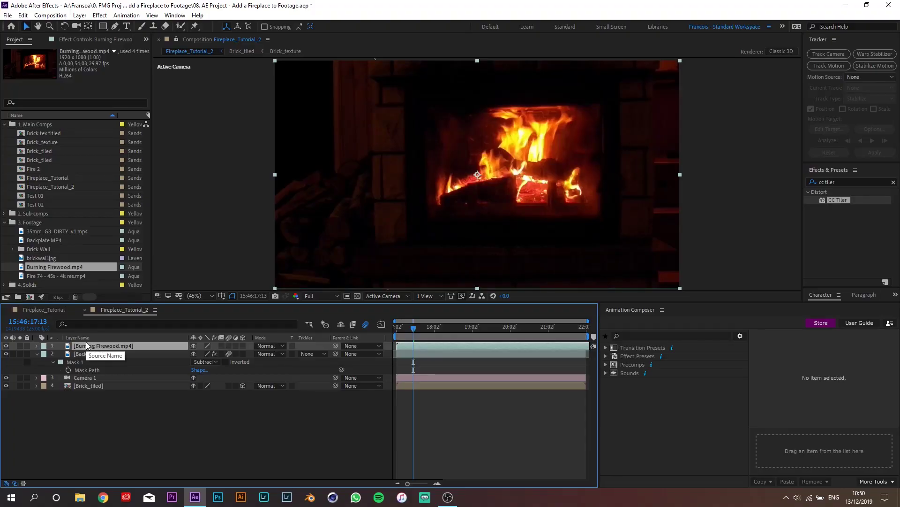
Pre-compose the Burning Firewood.mp4 layer in Fireplace_Tutorial_2 as LogFire
key(ctrl+shift+c)
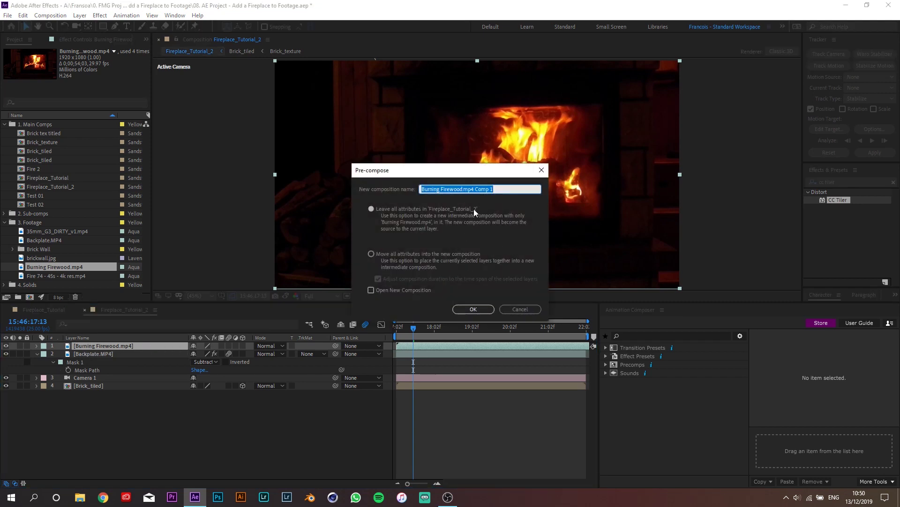
text(LogFire)
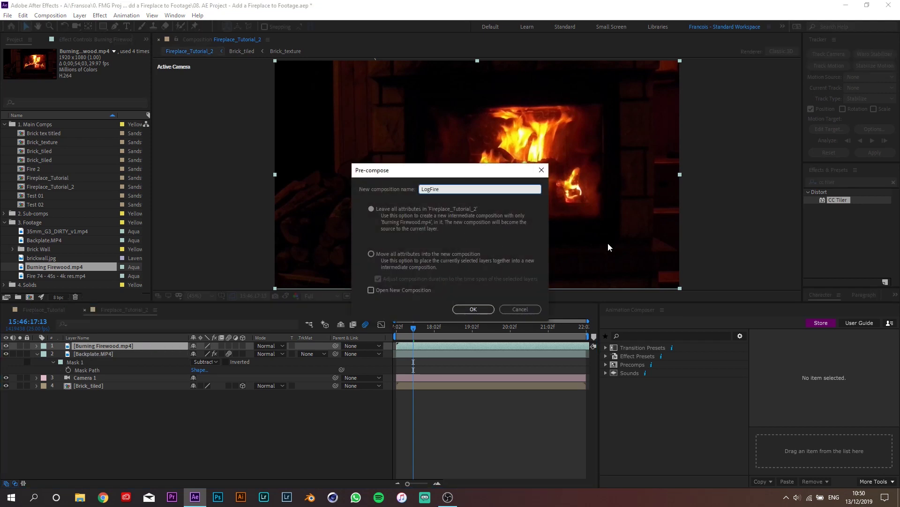
click(479, 307)
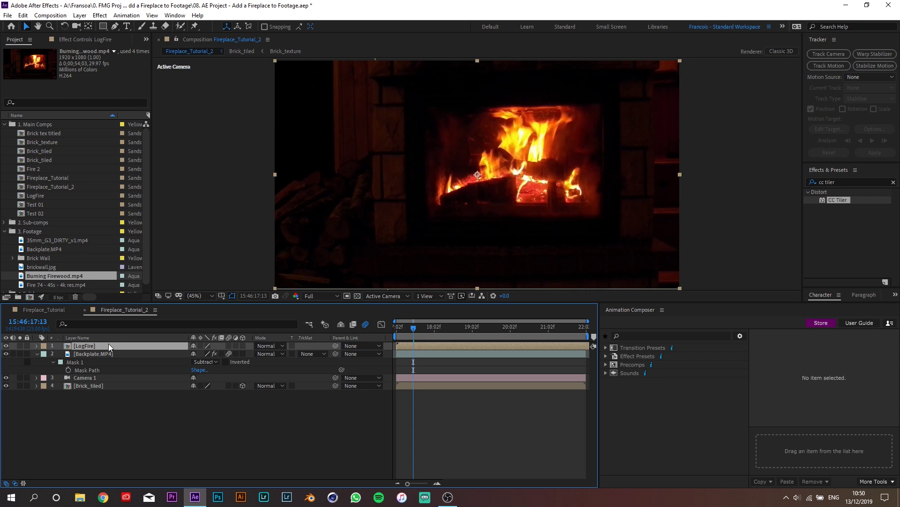
Open the LogFire composition and draw a rectangular mask around the firebox on the Burning Firewood.mp4 layer
double_click(108, 345)
click(100, 345)
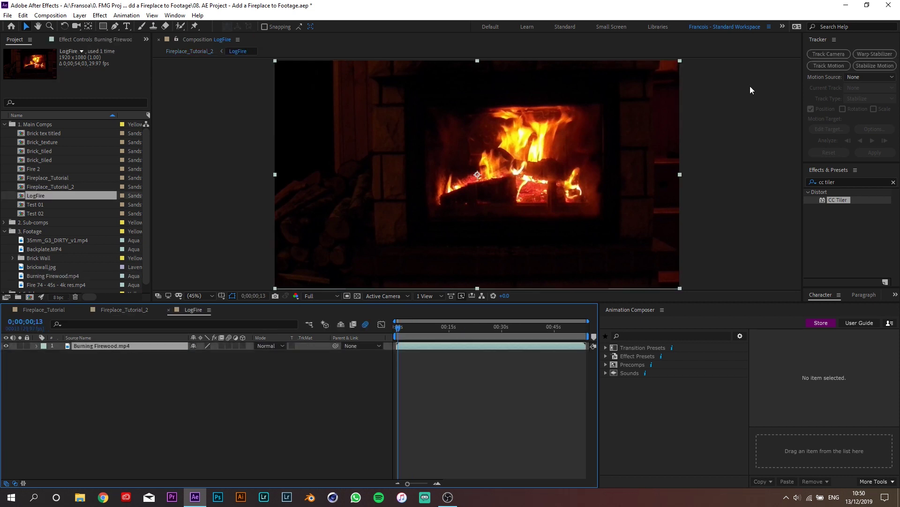
drag(412, 88, 624, 236)
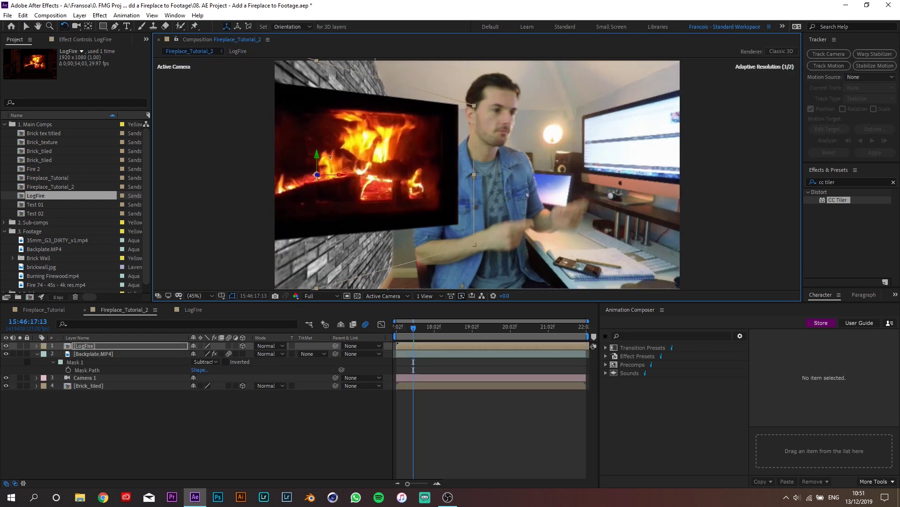
Move the LogFire layer below Brick_tiled and reveal its position, scale and rotation properties
key(s)
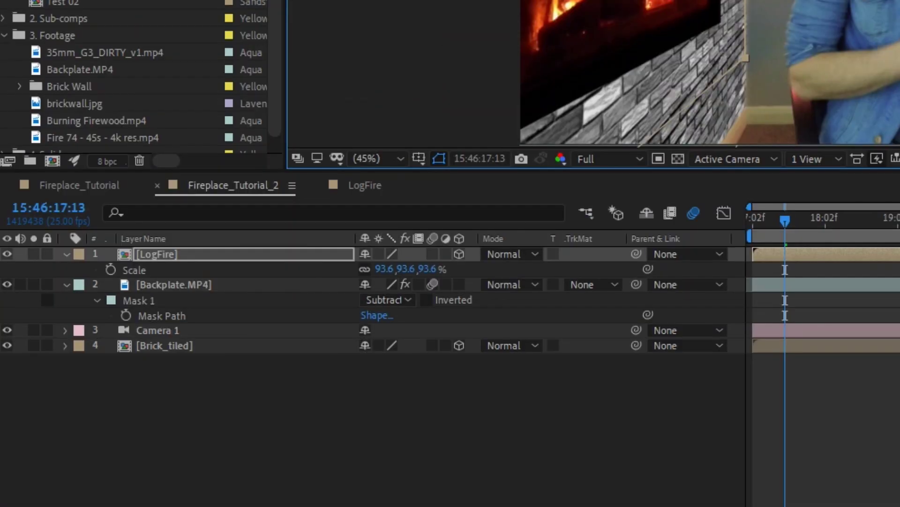
drag(36, 195, 98, 409)
drag(184, 374, 181, 370)
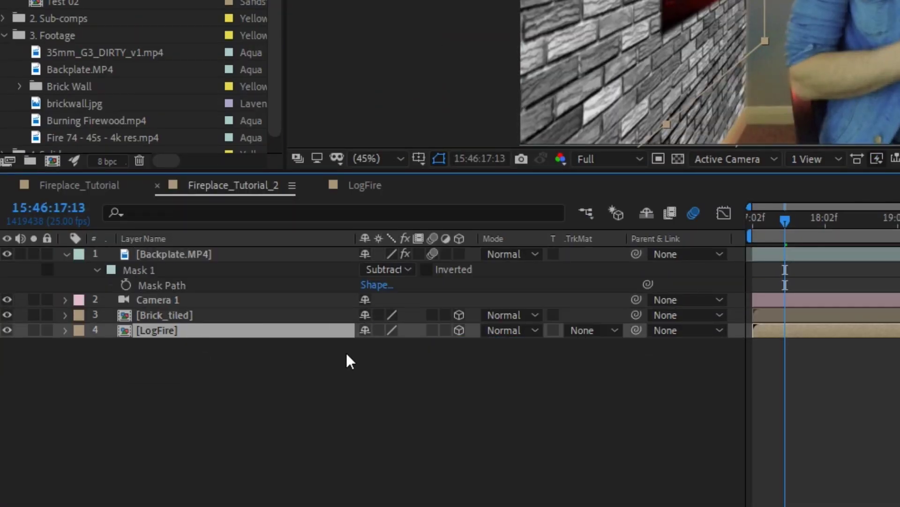
key(p)
key(shift+s)
key(shift+r)
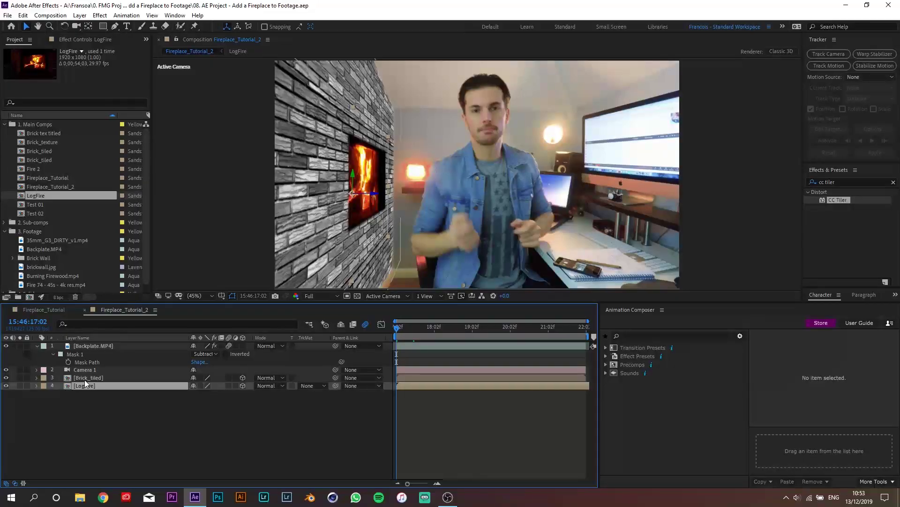
Delete the LogFire layer, then duplicate Brick_tiled and replace the lower copy's source with the LogFire composition
key(Delete)
click(91, 378)
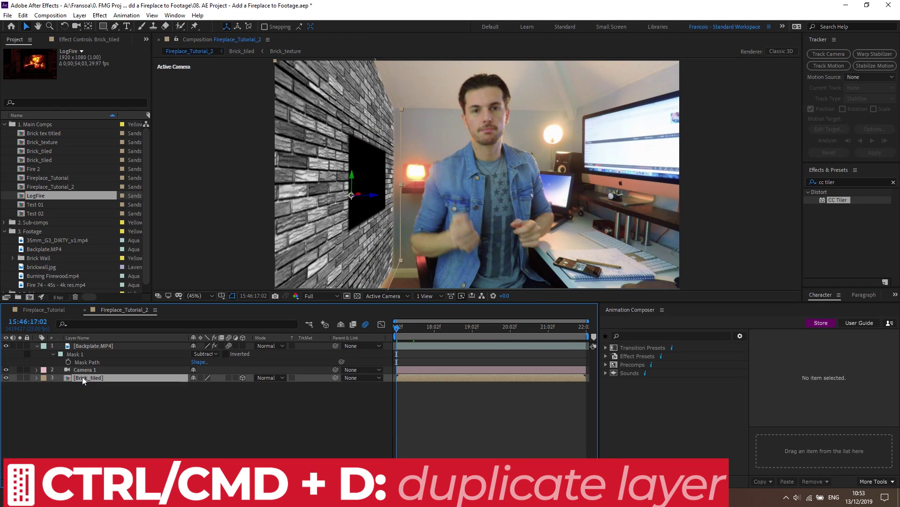
key(ctrl+d)
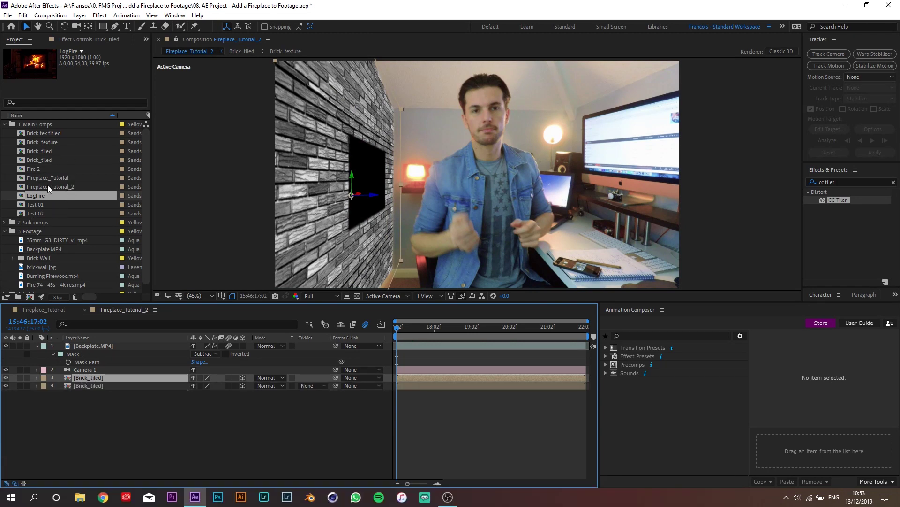
drag(46, 196, 100, 374)
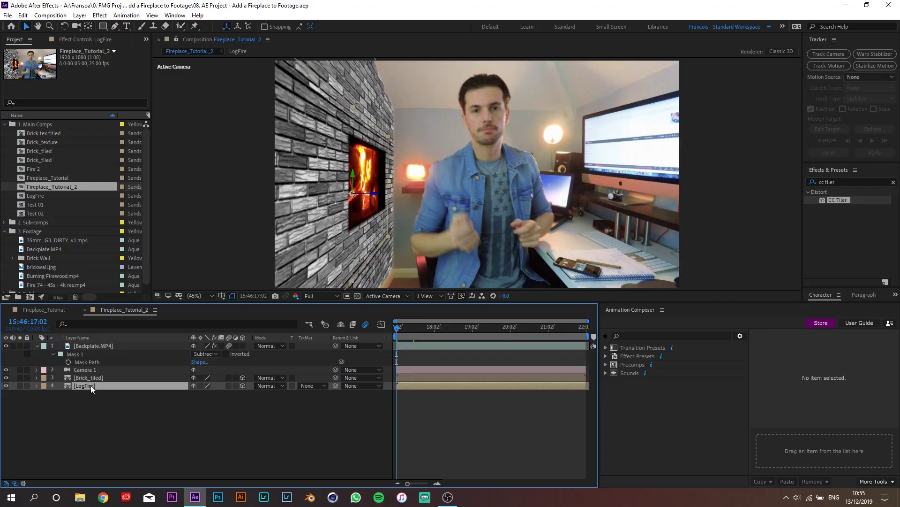
Make a hidden duplicate of LogFire with a Tint effect, named LogFireB&W, and place it below the original
key(ctrl+d)
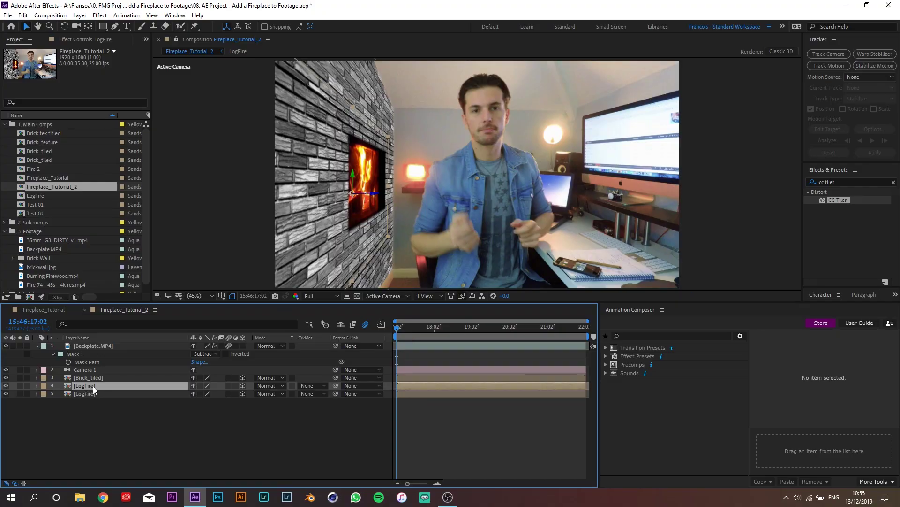
key(ctrl+space)
text(tint)
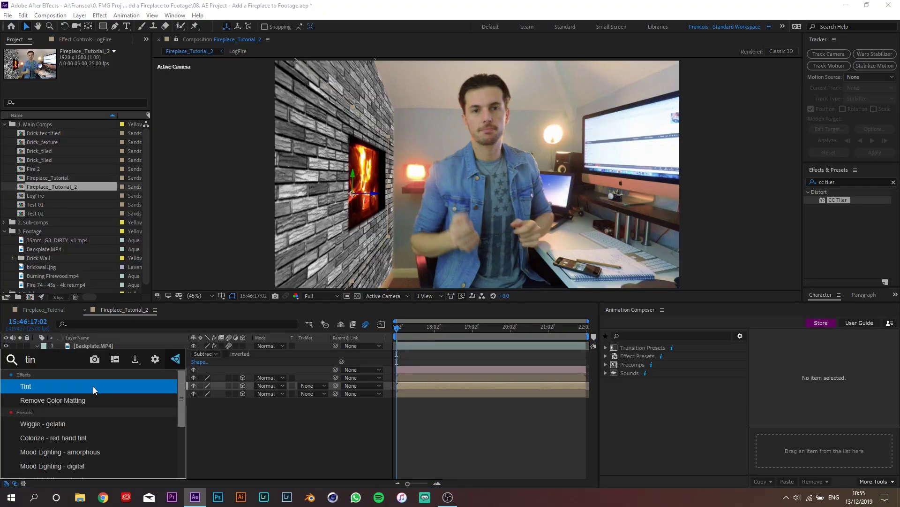
key(Return)
click(6, 386)
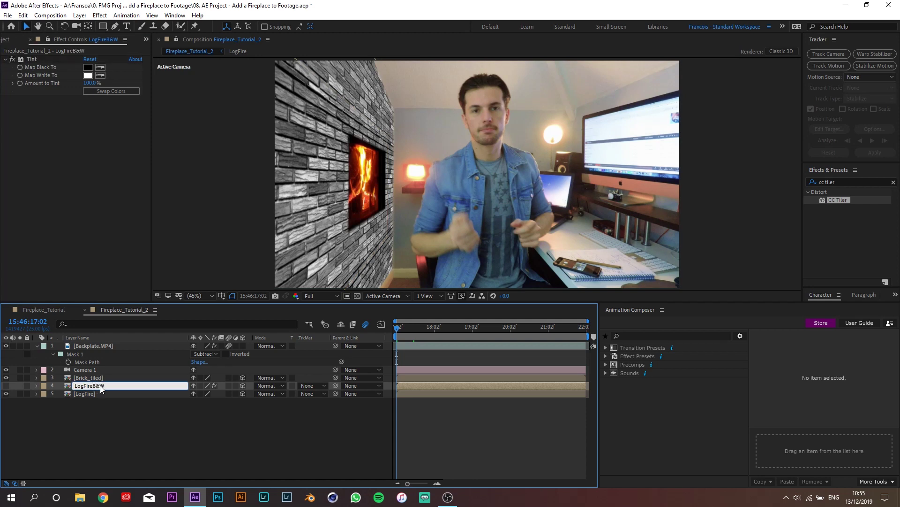
drag(100, 384, 106, 424)
Apply a Displacement Map effect to the LogFire layer with LogFireB&W as its map layer
key(ctrl+space)
text(isplace)
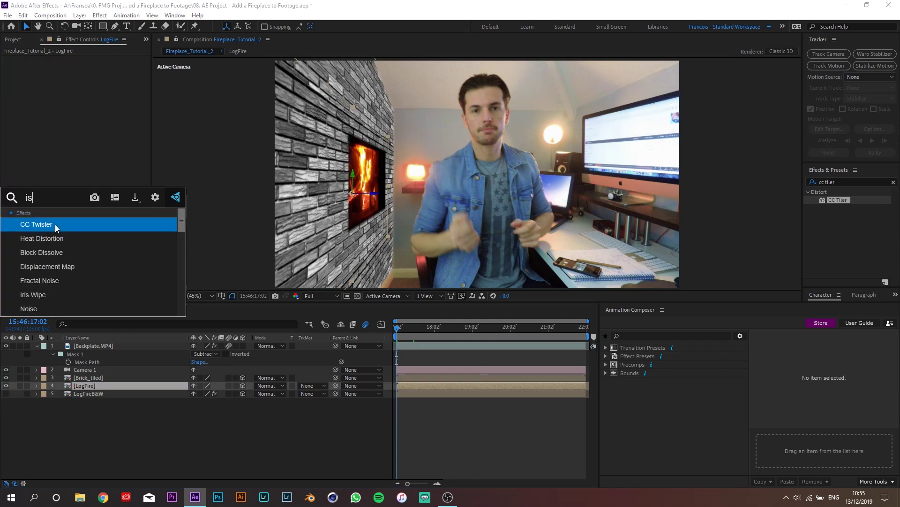
click(55, 224)
click(190, 61)
click(196, 164)
Set LogFire's maximum vertical displacement to 0 and its maximum horizontal displacement to -30
click(160, 122)
text(0)
key(Return)
drag(162, 97, 149, 96)
scroll(565, 288, up, 3)
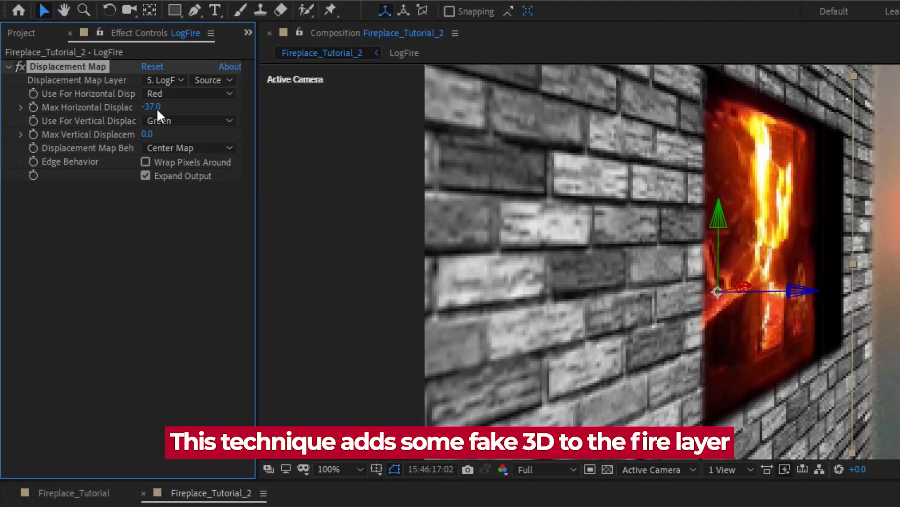
click(156, 107)
text(-30)
key(Return)
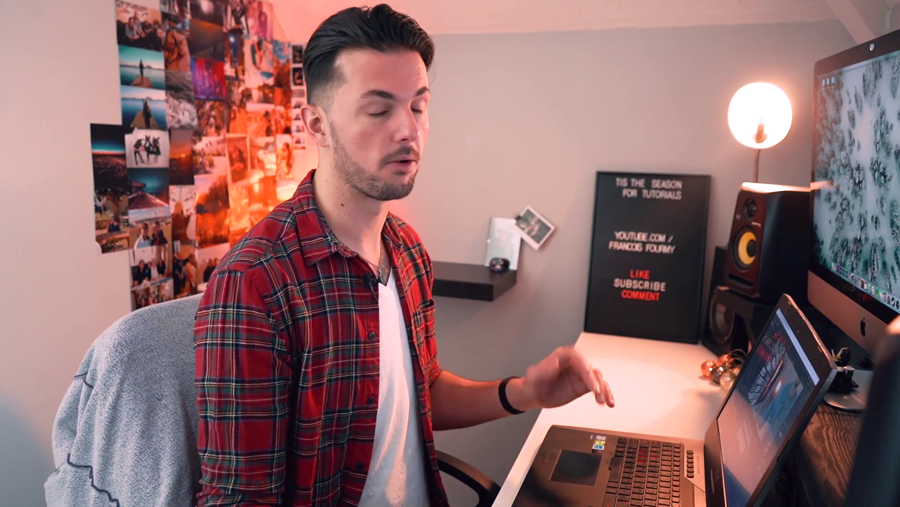
Add Fire 74 - 45s - 4k res.mp4 above Backplate.MP4 and pre-compose it as Fire_2
click(42, 276)
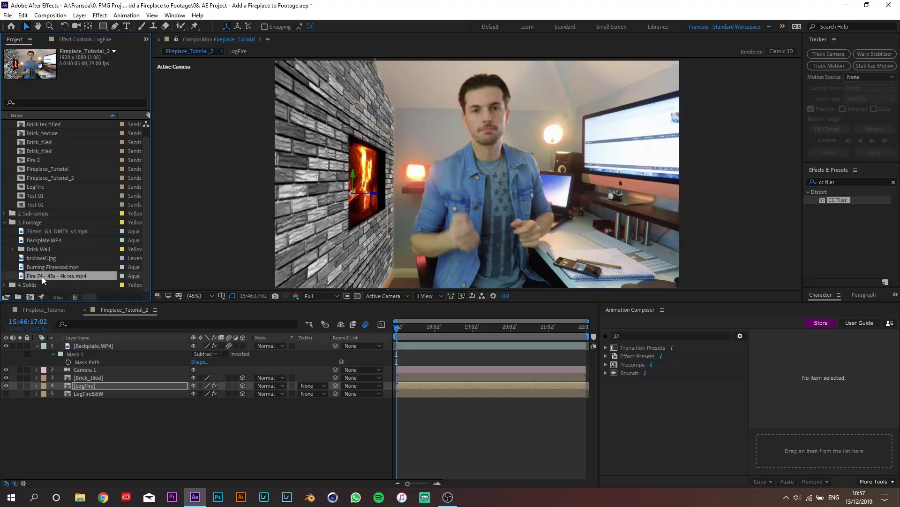
drag(42, 280, 133, 336)
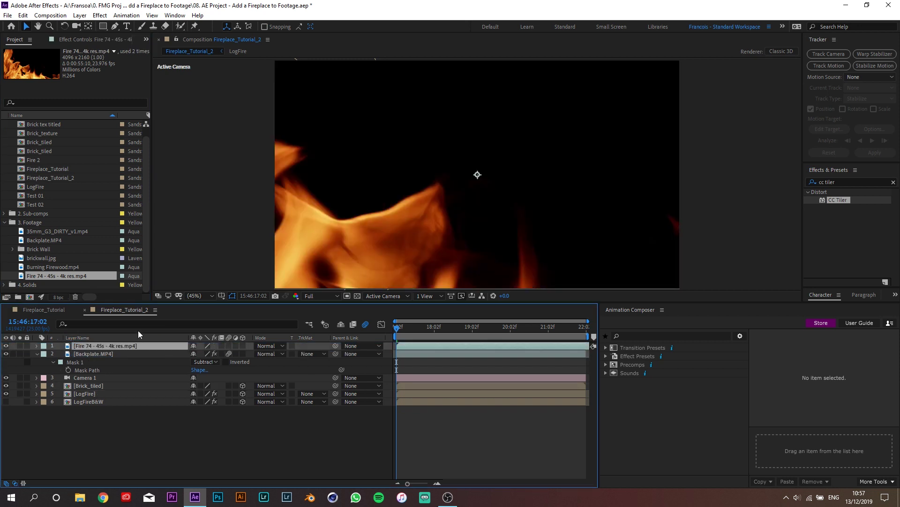
key(ctrl+shift+c)
text(Fire_)
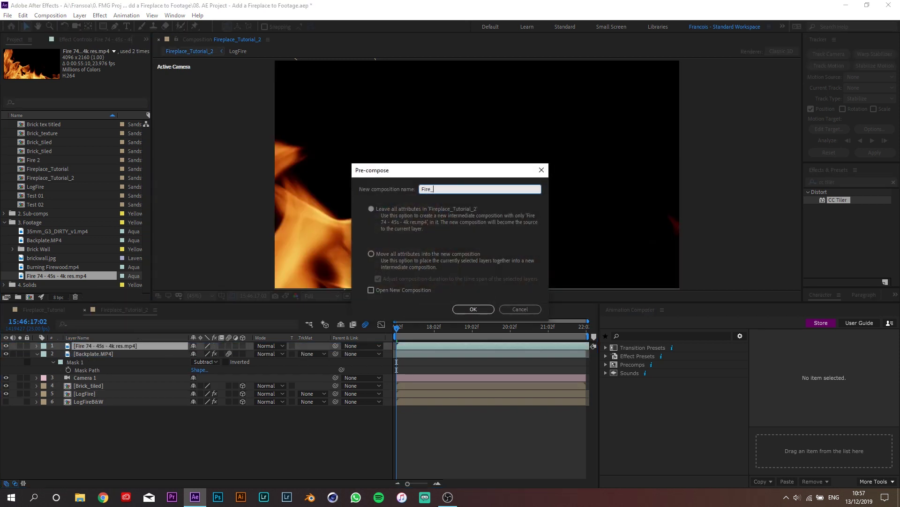
key(Return)
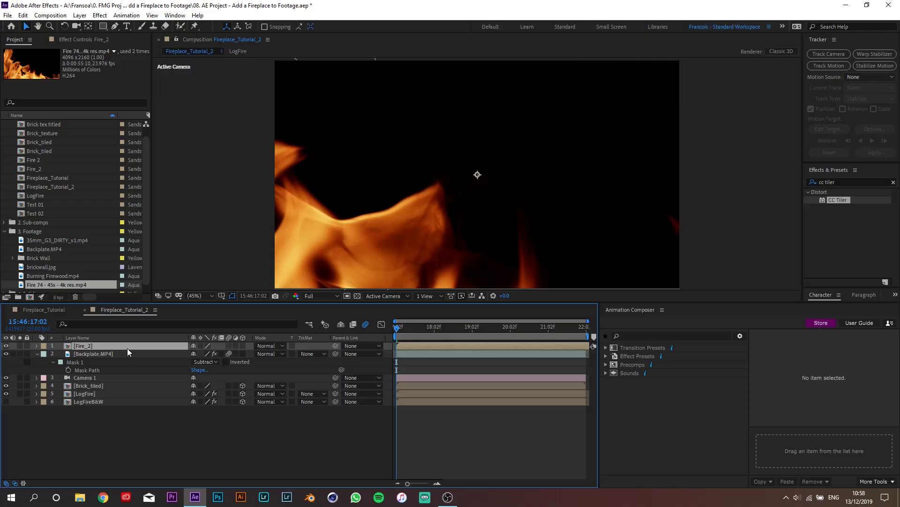
Duplicate the Brick_tiled layer and replace the upper copy's source with the Fire_2 composition to inherit the wall's perspective
key(m)
click(95, 385)
key(ctrl+d)
scroll(61, 248, down, 1)
scroll(61, 249, up, 1)
drag(41, 178, 99, 386)
Scale the Fire_2 layer to 24.9% and position it at 146.7, 576.5, 627.2 over the fireplace opening
key(s)
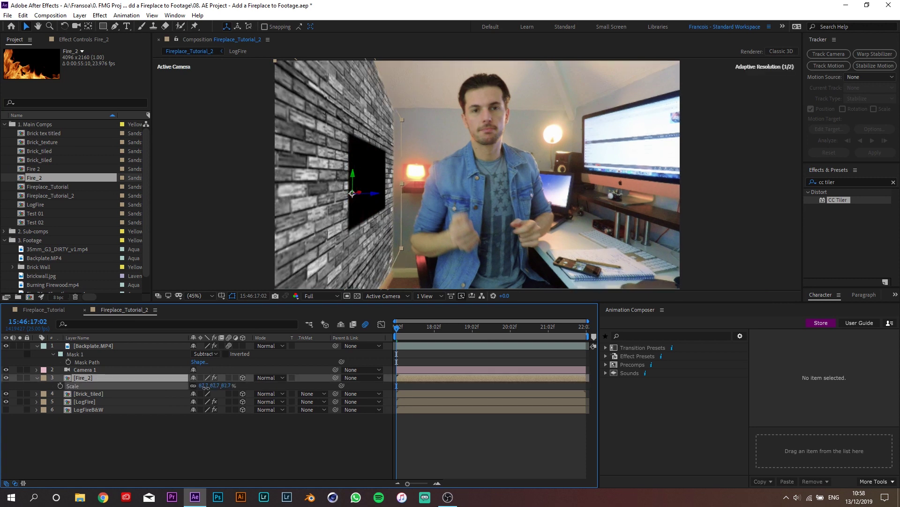
drag(206, 385, 221, 385)
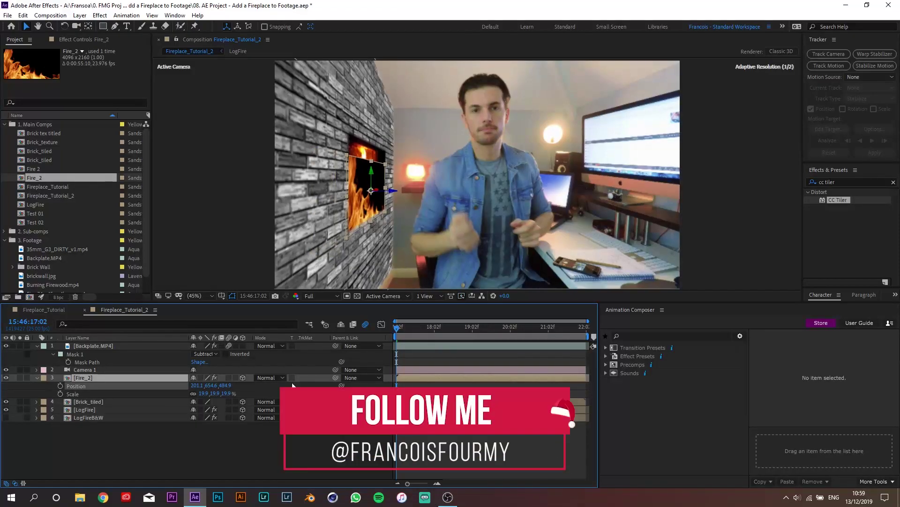
drag(207, 393, 220, 393)
drag(395, 190, 396, 187)
Set the Fire_2 and LogFire layers to Add blending, with Fire_2 at the bottom of the layer stack
click(269, 377)
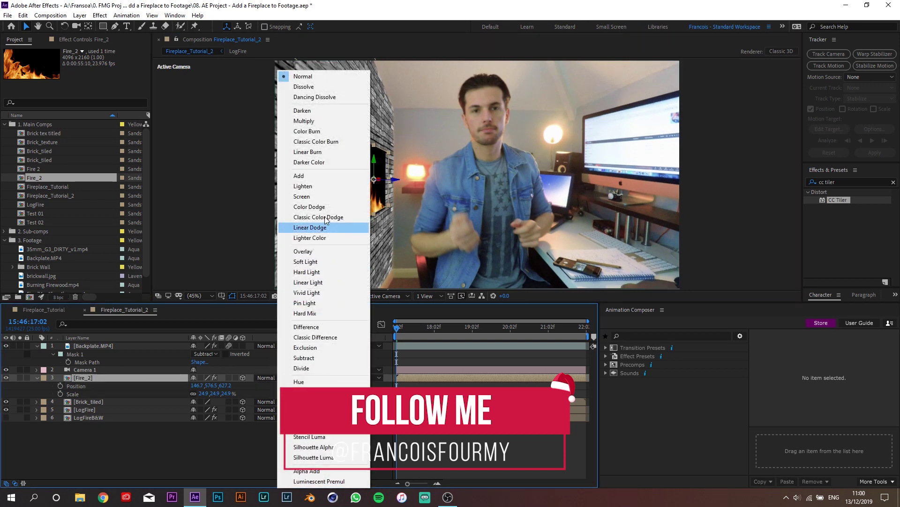
click(322, 173)
drag(97, 381, 98, 406)
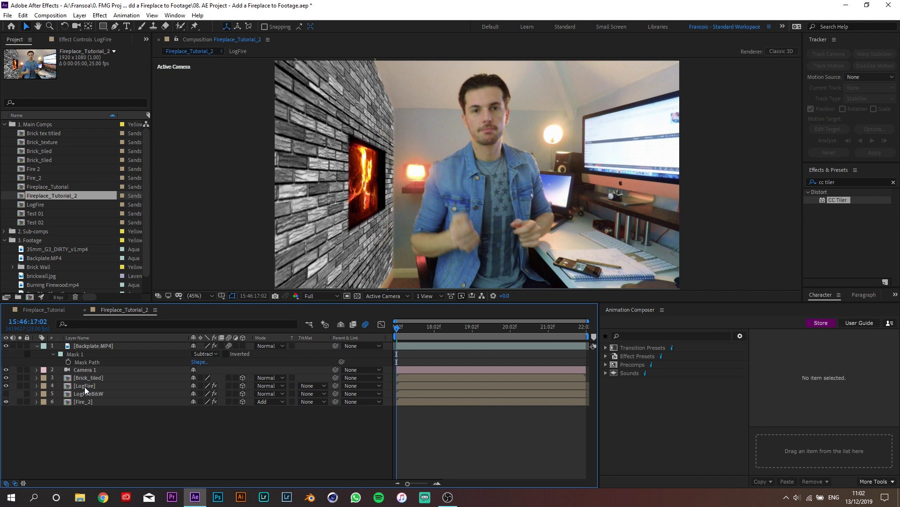
click(84, 386)
click(265, 386)
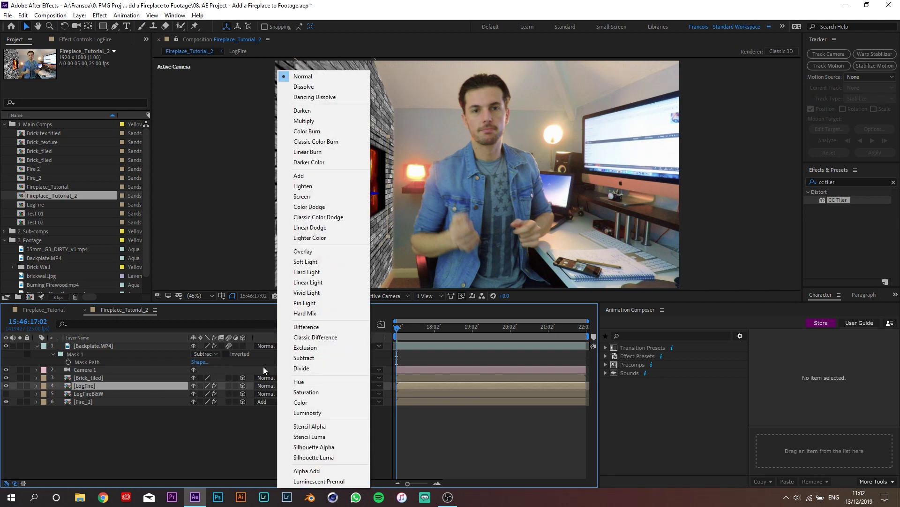
click(328, 175)
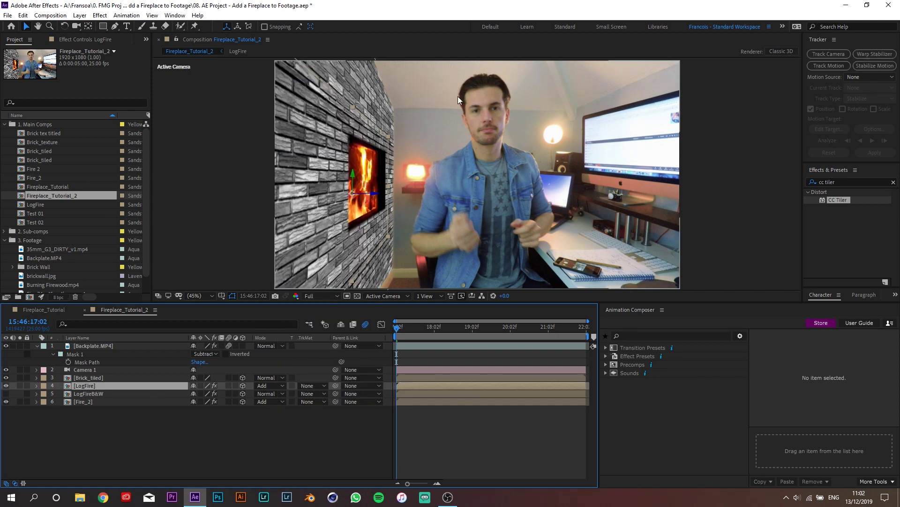
scroll(356, 200, up, 4)
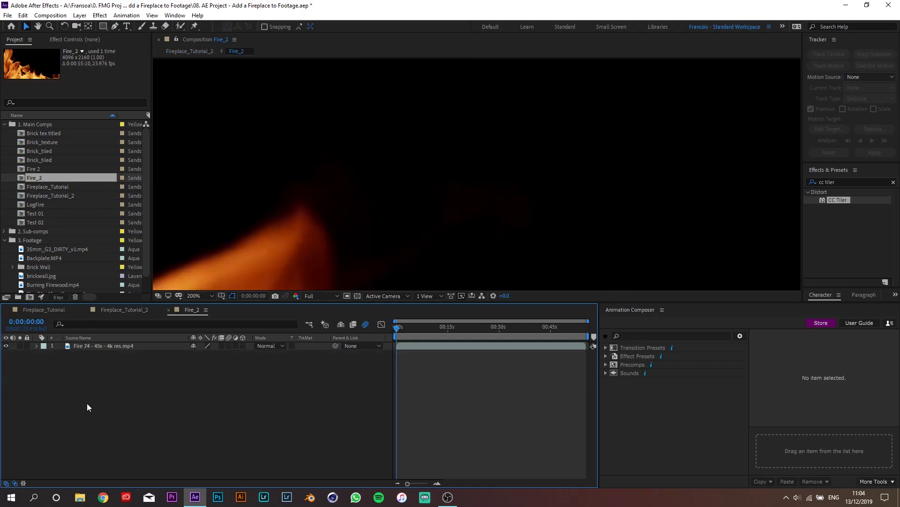
In Fire_2, feather the fire clip's mask by 840 pixels, stretch its upper corners beyond the frame and reduce its expansion
key(ctrl+a)
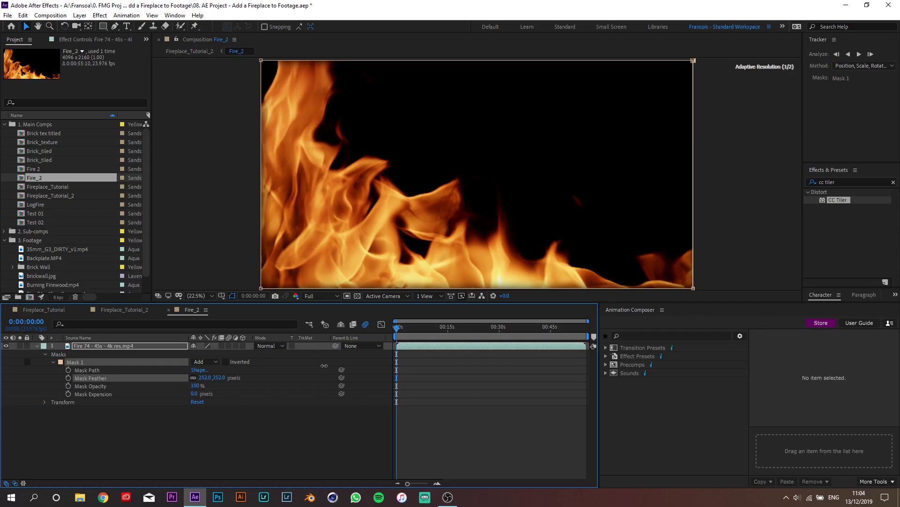
drag(211, 377, 683, 365)
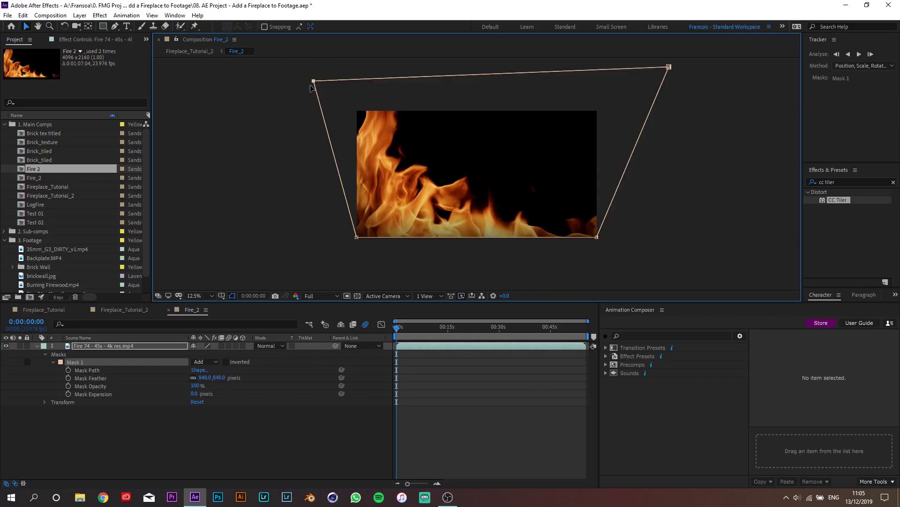
drag(314, 81, 308, 74)
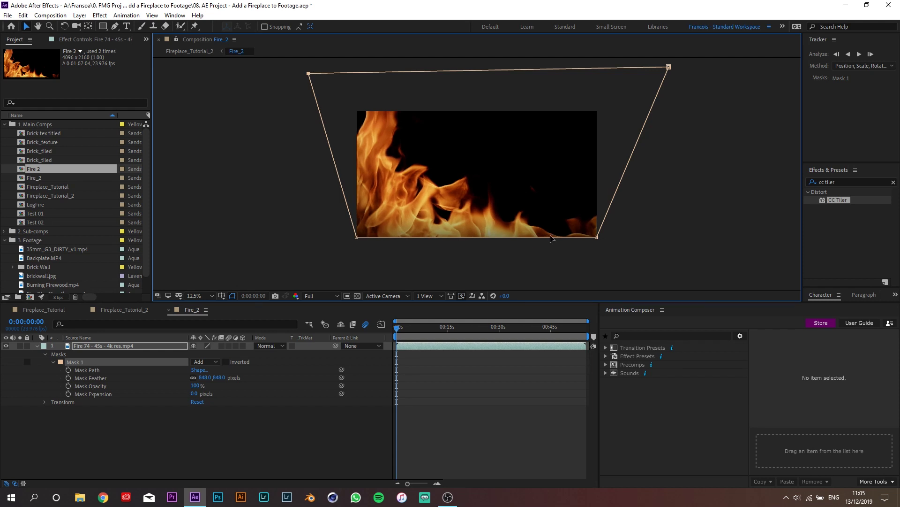
drag(194, 394, 160, 396)
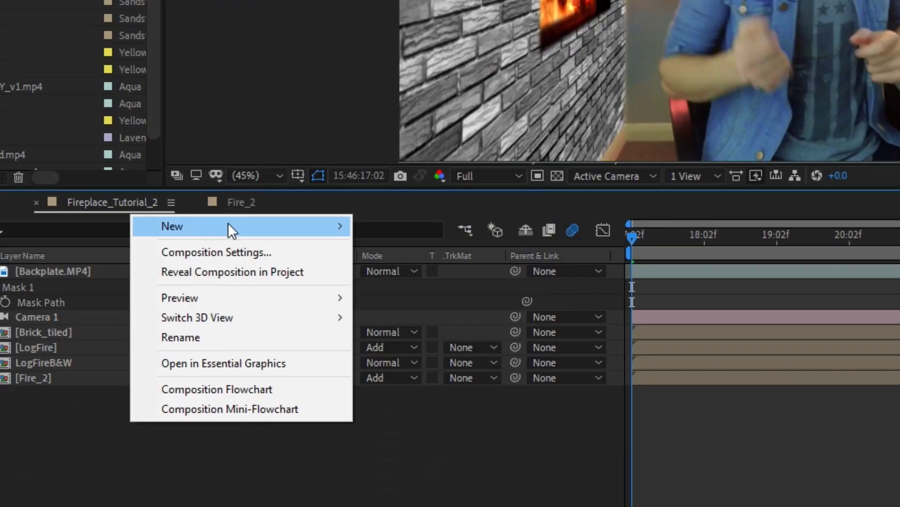
Add a point light named Point Light 1 to Fireplace_Tutorial_2, with its warm color sampled from the desk lamp
mouse_move(183, 324)
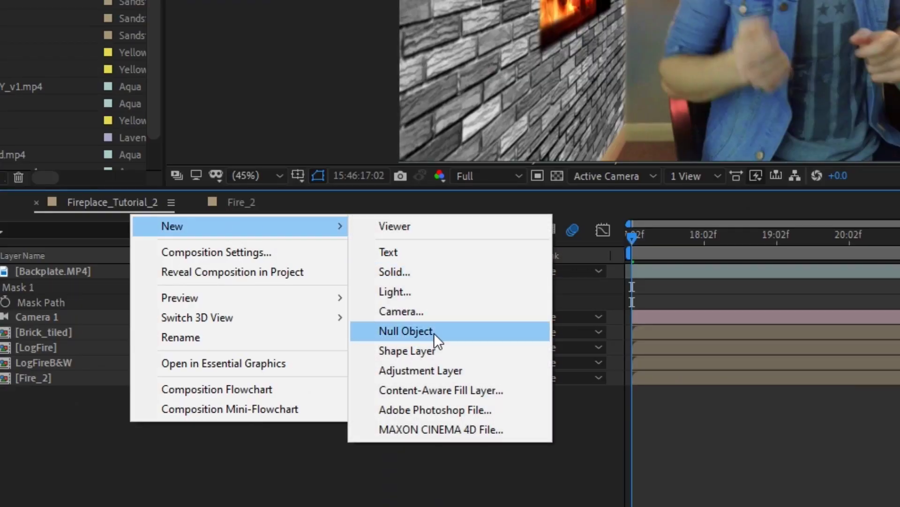
click(421, 283)
click(397, 284)
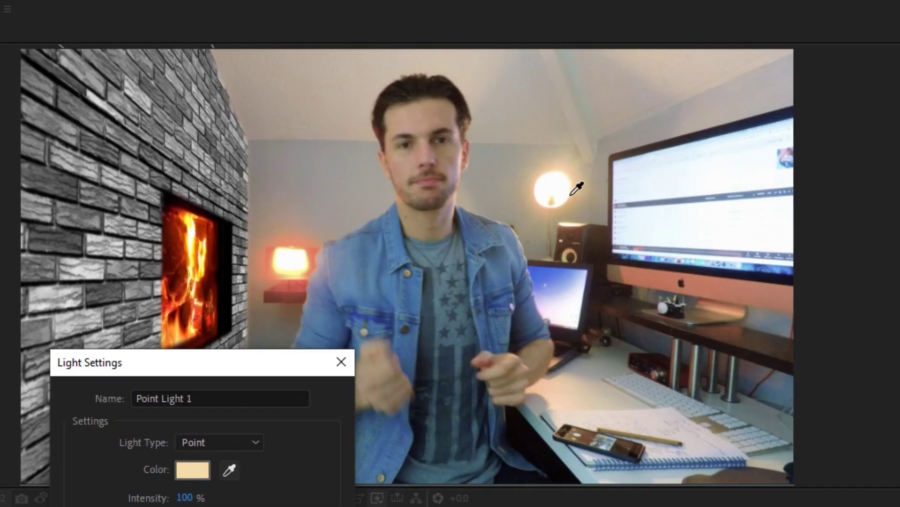
key(Return)
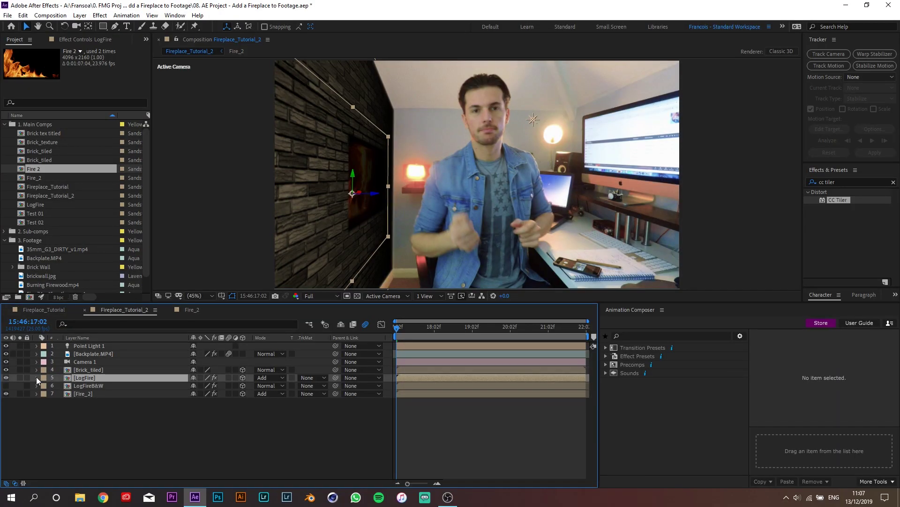
Turn off Accepts Lights in the material options of the LogFire layer
click(37, 378)
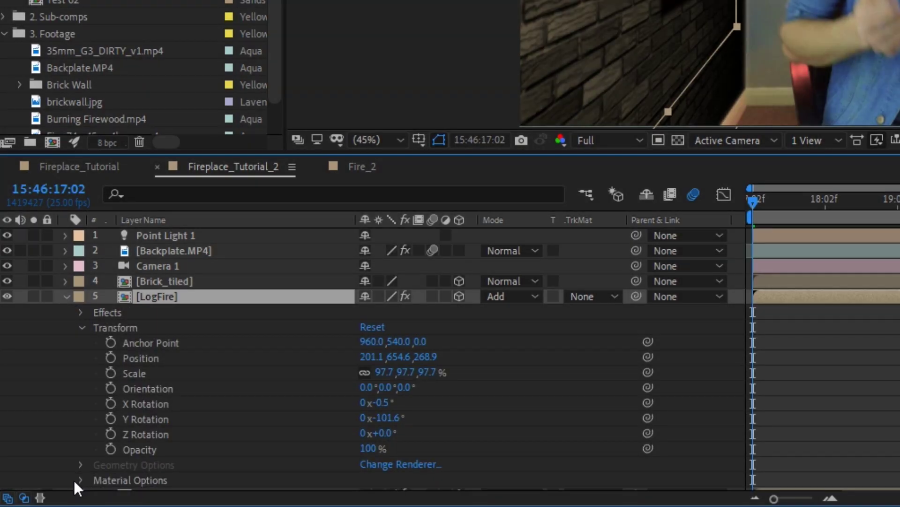
click(80, 480)
click(367, 376)
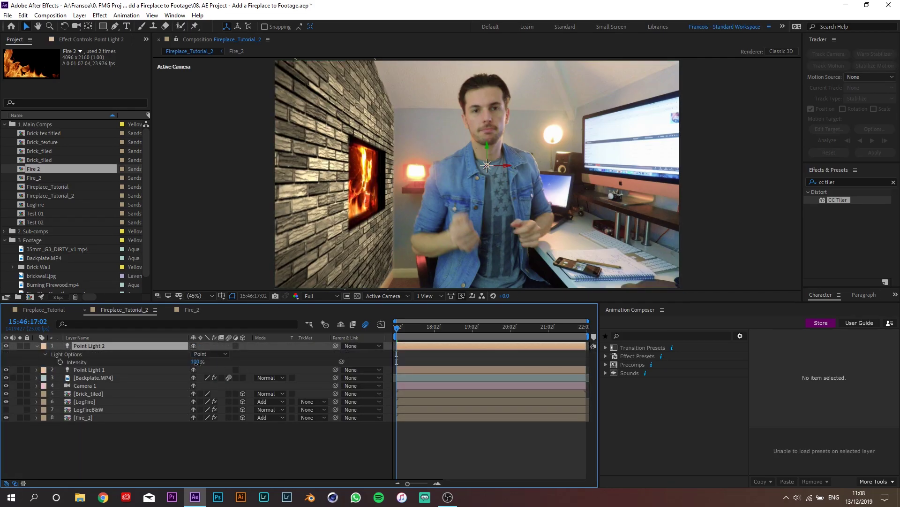
Set Point Light 2's intensity to 40%, duplicate the light and move the copy up near the ceiling
drag(197, 362, 169, 362)
key(ctrl+d)
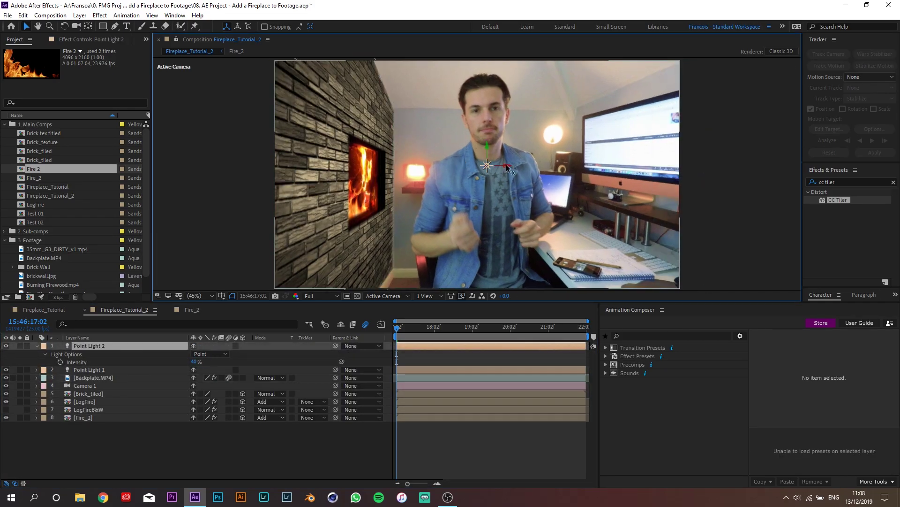
drag(529, 153, 580, 75)
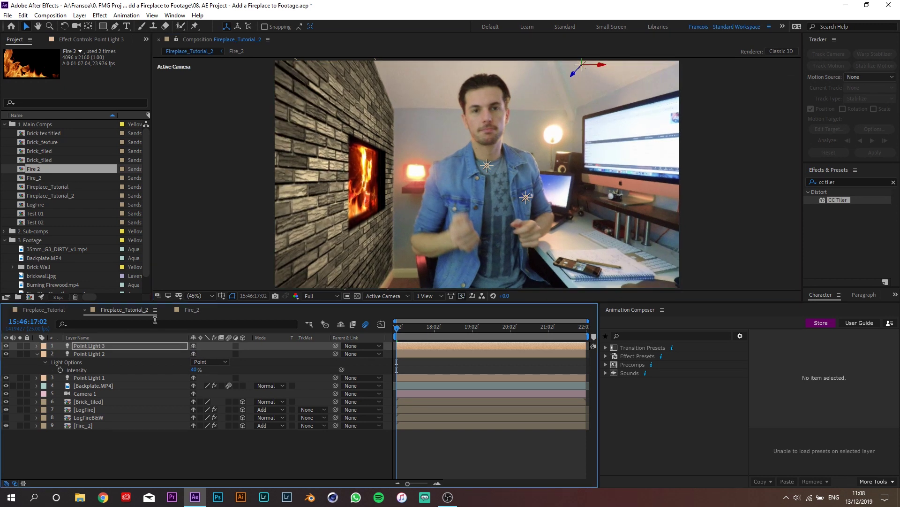
Duplicate Point Light 3, lower the copy's intensity and move it down toward the desk
key(ctrl+d)
key(t)
drag(209, 359, 205, 359)
drag(581, 70, 508, 233)
shift+click(96, 403)
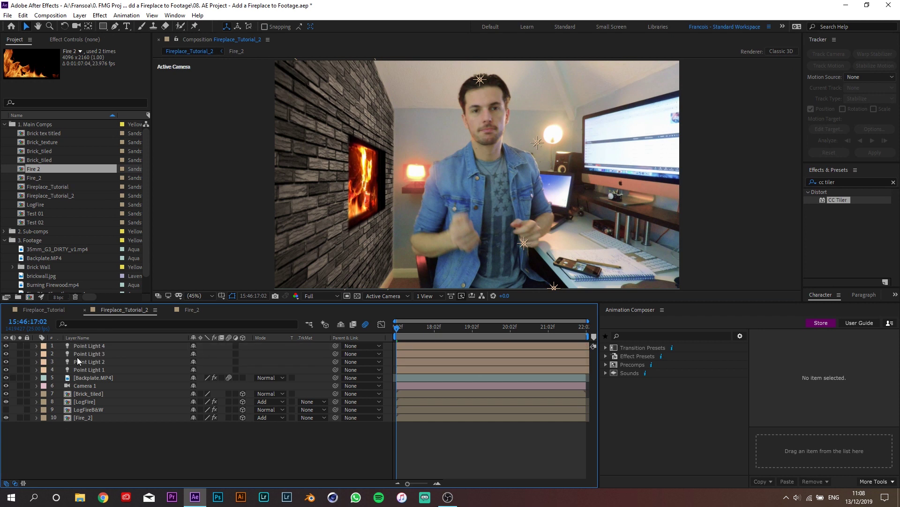
Move the four point light layers to the end of the Fireplace_Tutorial_2 layer stack, below Fire_2
drag(77, 357, 271, 448)
click(271, 448)
Apply Curves to brickwall.jpg inside the Brick_texture comp, raise the RGB midtones, and return to Fireplace_Tutorial_2 with the nested comps closed
double_click(89, 362)
double_click(95, 354)
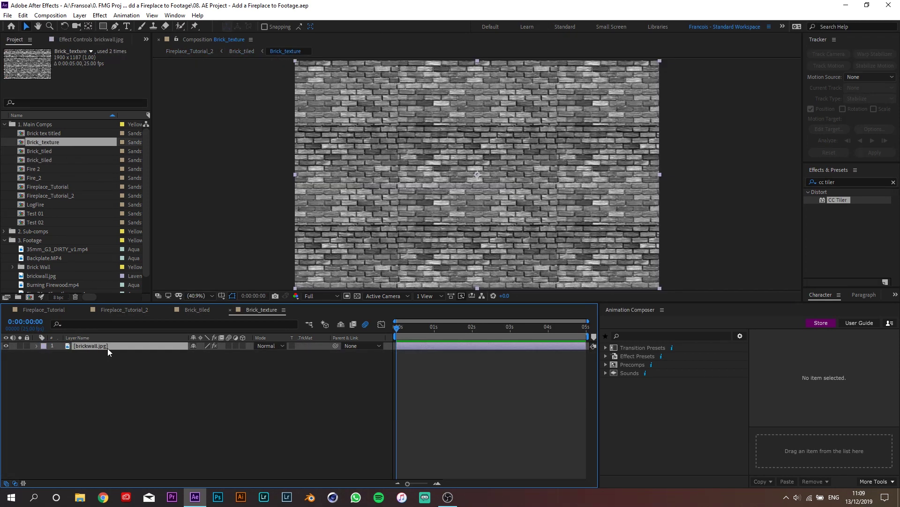
click(108, 347)
key(ctrl+space)
text(cu)
click(69, 163)
drag(102, 166, 91, 155)
click(134, 310)
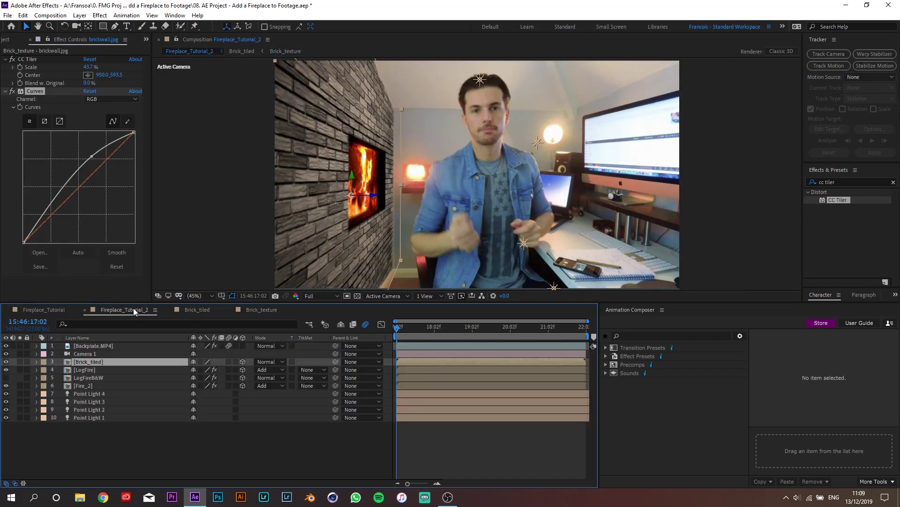
click(179, 43)
click(262, 309)
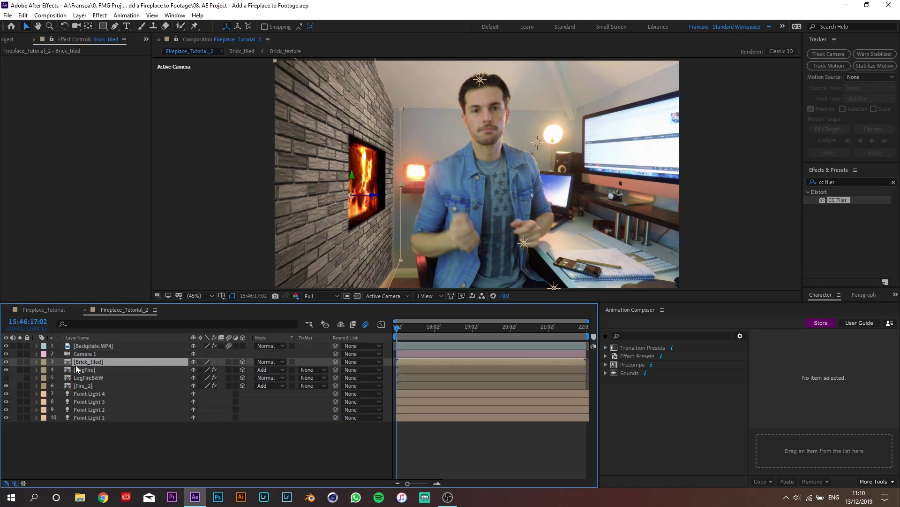
Apply the CC Glass effect to the Brick_texture layer inside the Brick_tiled comp
double_click(90, 361)
click(102, 344)
key(ctrl+space)
text(cc gl)
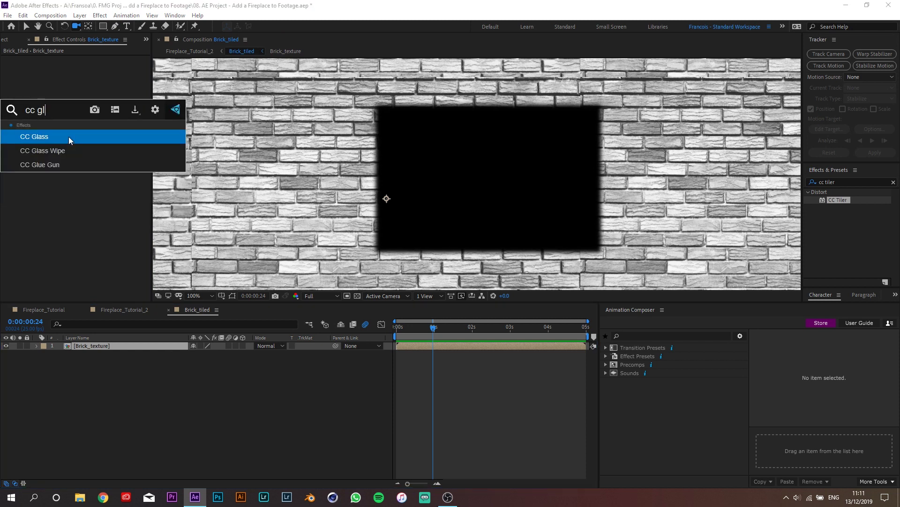
key(Return)
Use the Brick_texture layer as the CC Glass bump map and set the effect's Displacement to 0
click(101, 76)
click(87, 98)
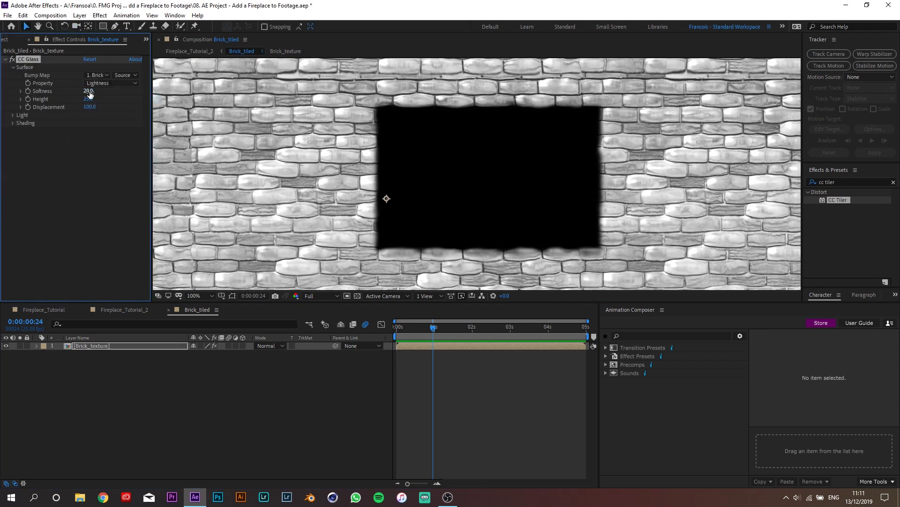
click(90, 106)
text(0)
key(Return)
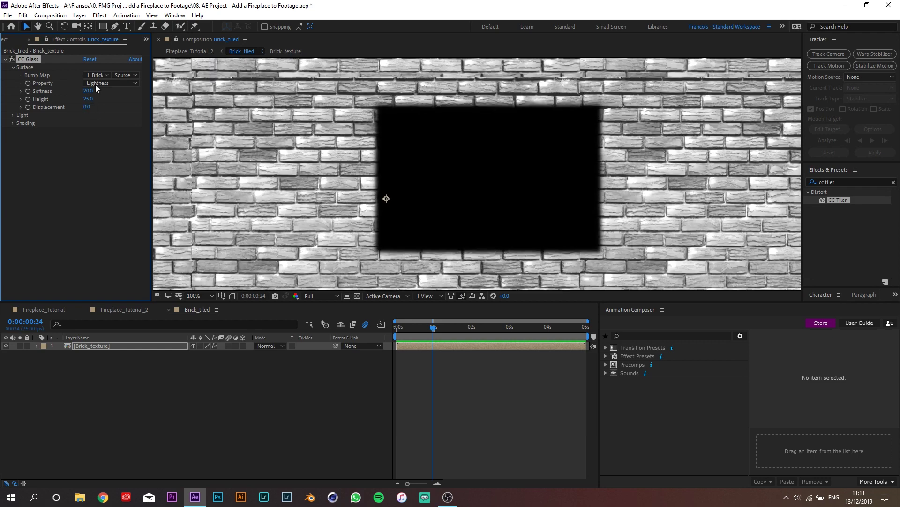
Set CC Glass Softness to 17.5 and Light Direction to 45°, and adjust the Specular shading
click(12, 115)
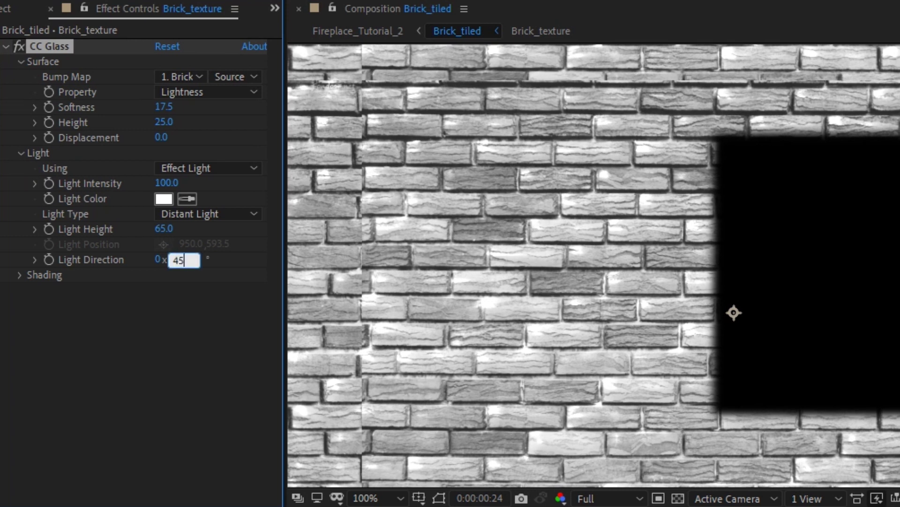
click(20, 275)
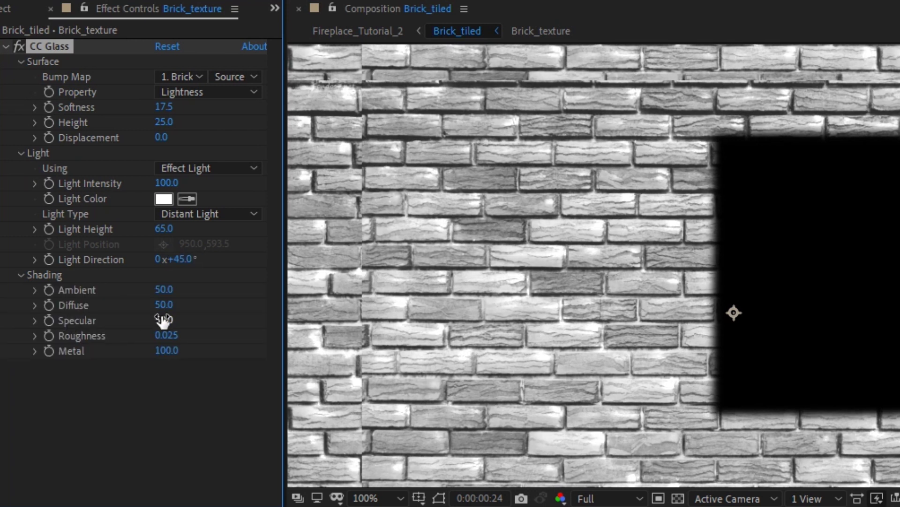
drag(164, 321, 183, 320)
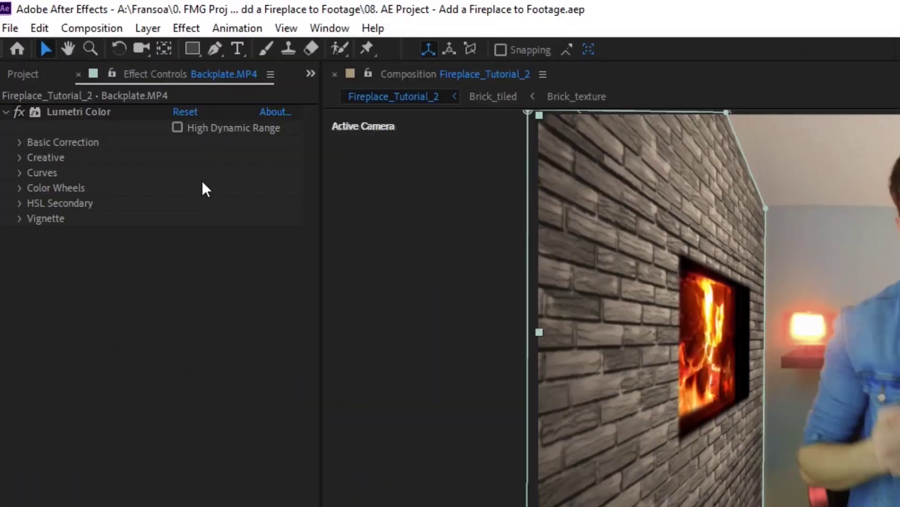
Add an Inner Shadow layer style to Backplate.MP4 and sample its color from the wall above the large monitor
click(148, 28)
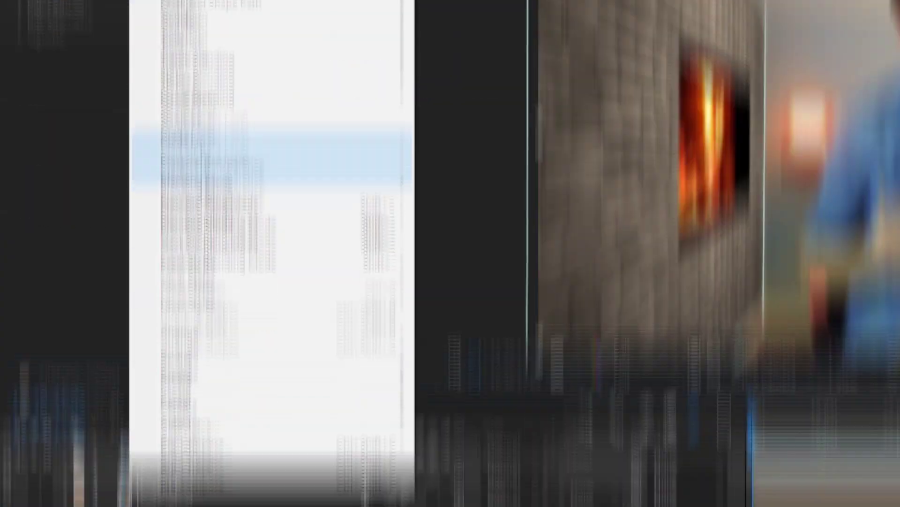
mouse_move(215, 473)
click(499, 285)
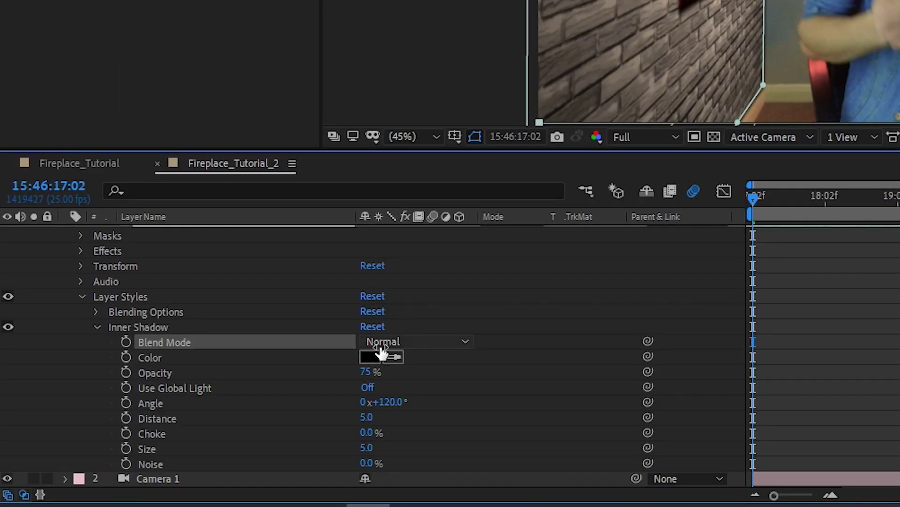
click(393, 356)
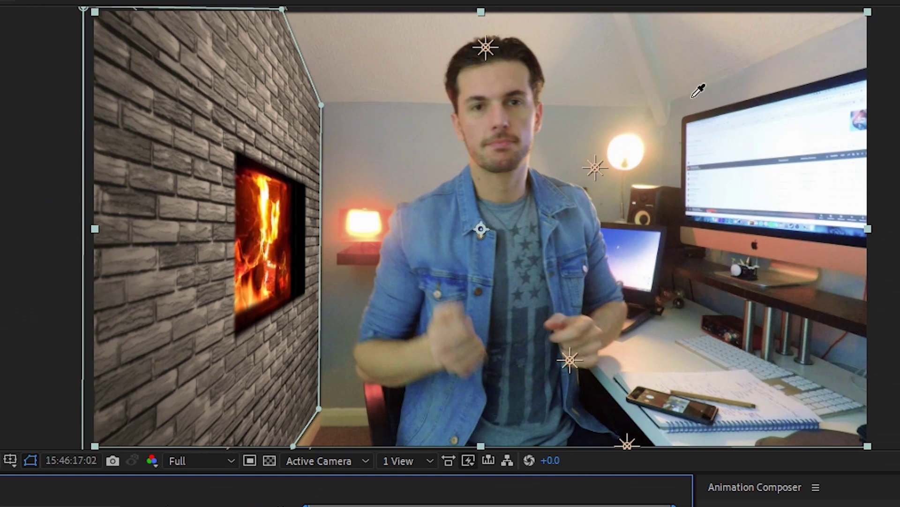
click(691, 95)
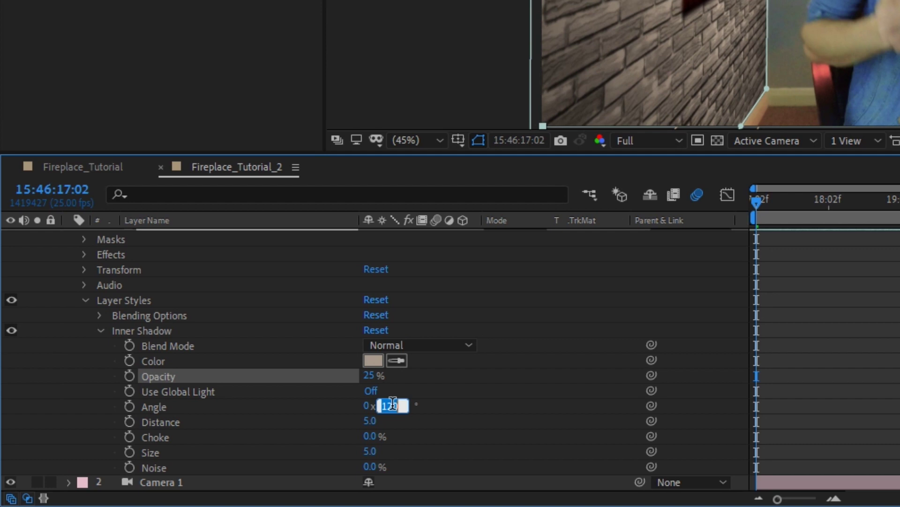
Set the inner shadow's opacity to 25%, angle to 180° and noise to 35%, and add a Drop Shadow style to Backplate.MP4
key(Return)
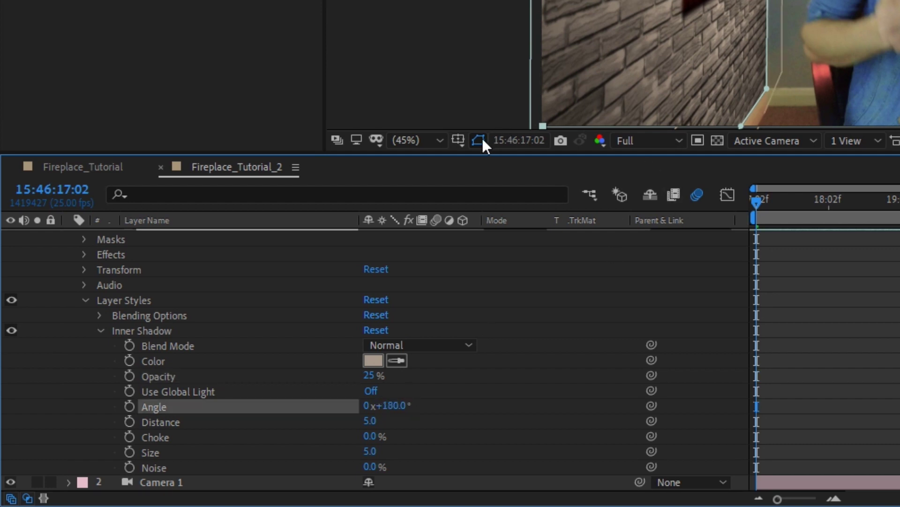
click(479, 140)
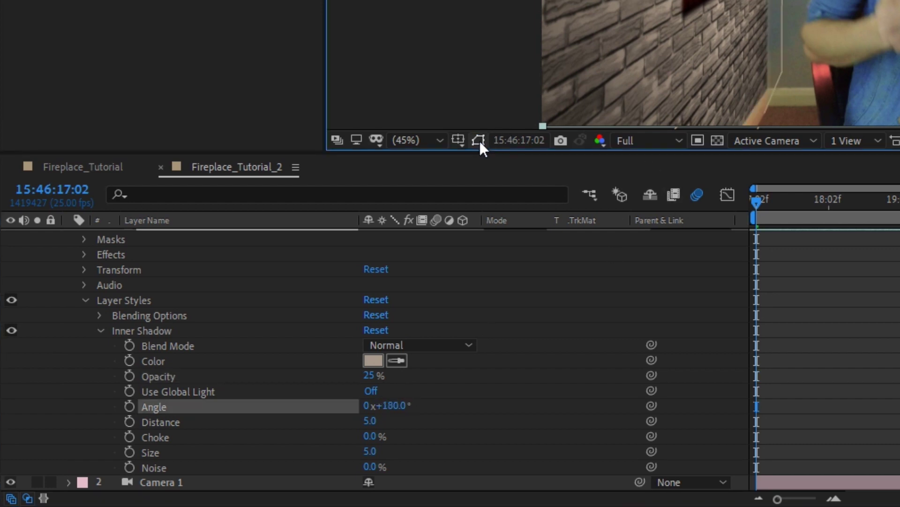
click(373, 467)
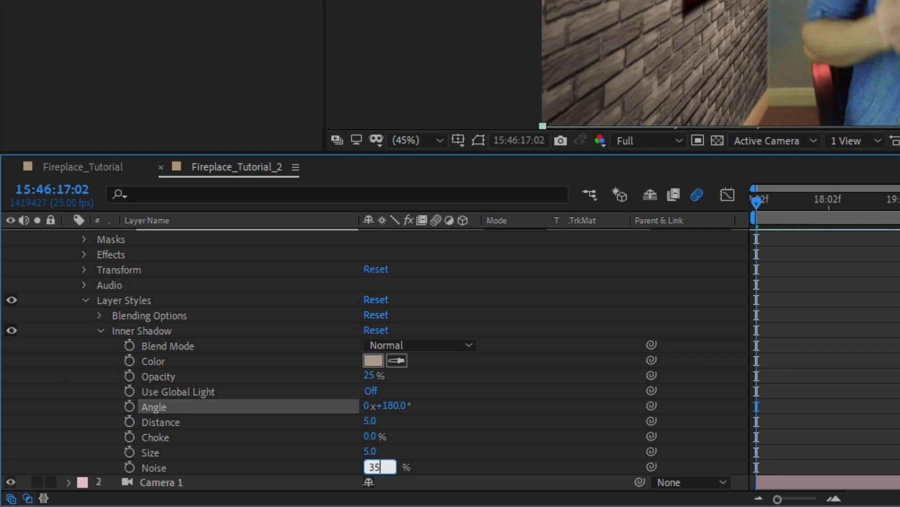
text(35)
key(Return)
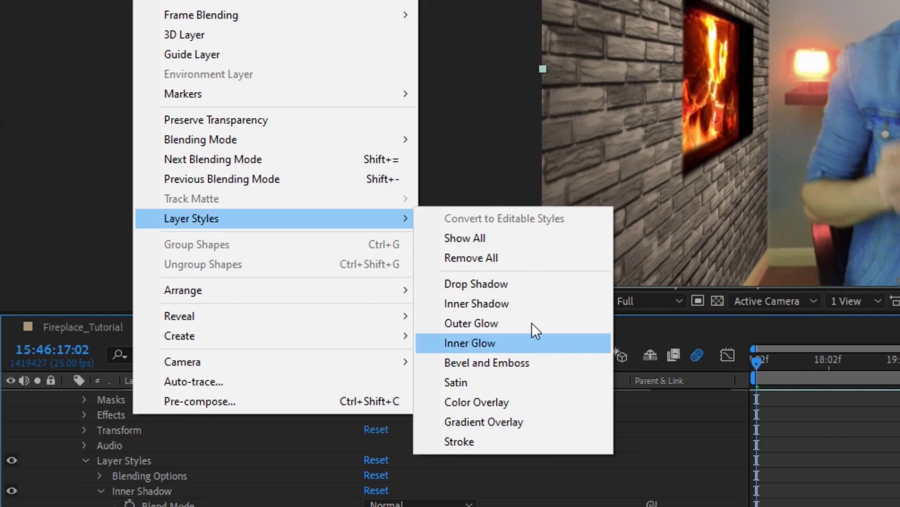
click(516, 289)
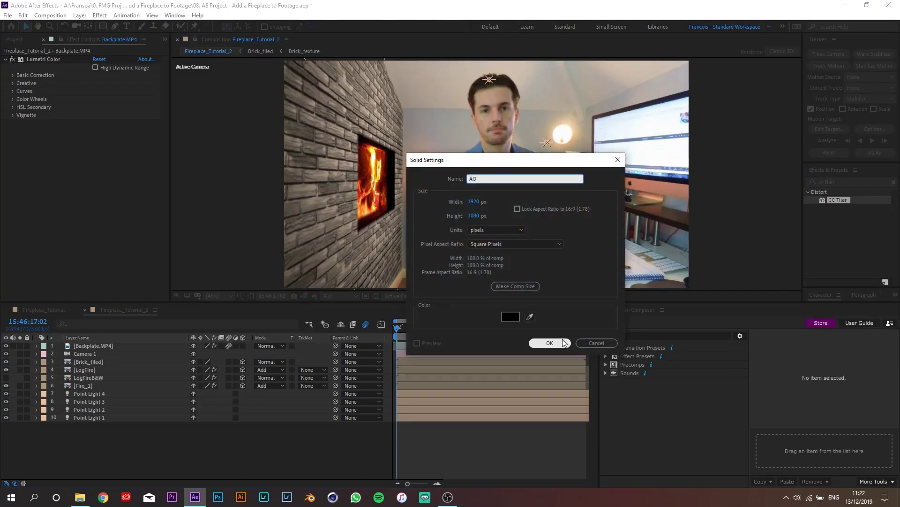
Create a black 1920 x 1080 solid named AO and mask it to a strip along the brick wall's far edge
click(563, 343)
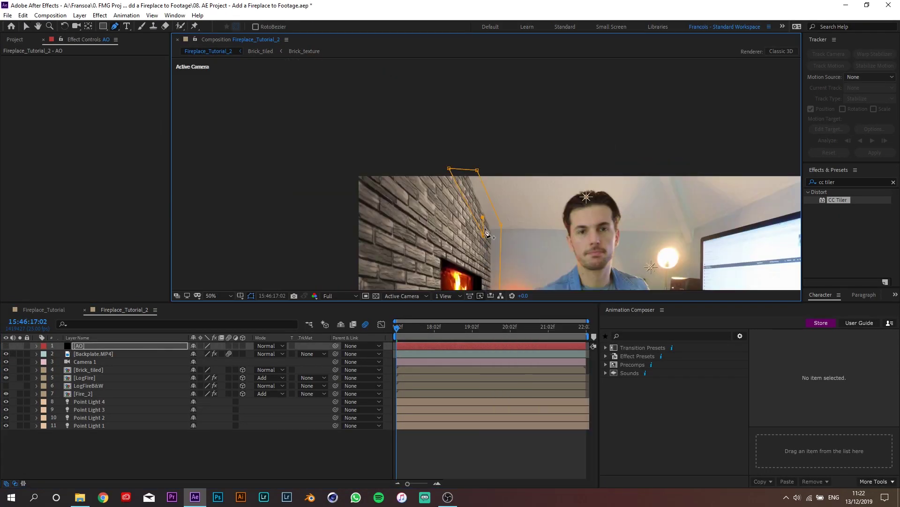
key(shift+slash)
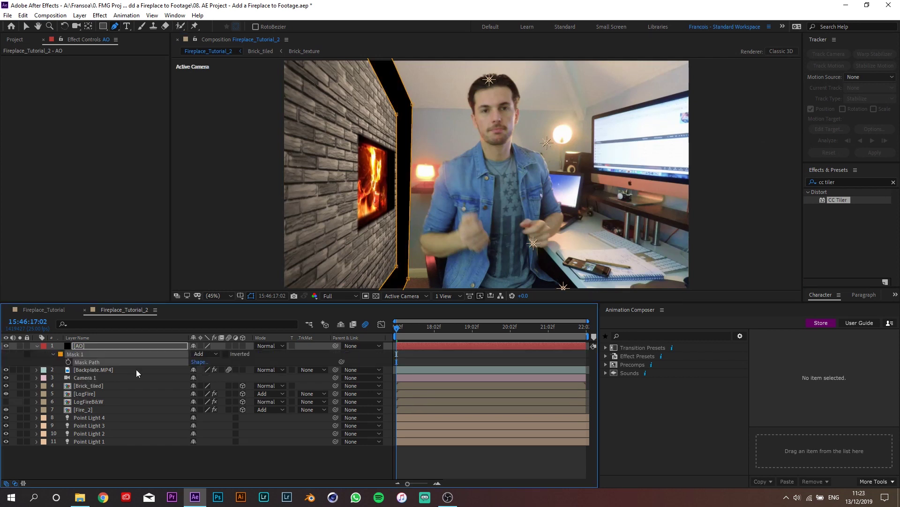
scroll(362, 205, down, 3)
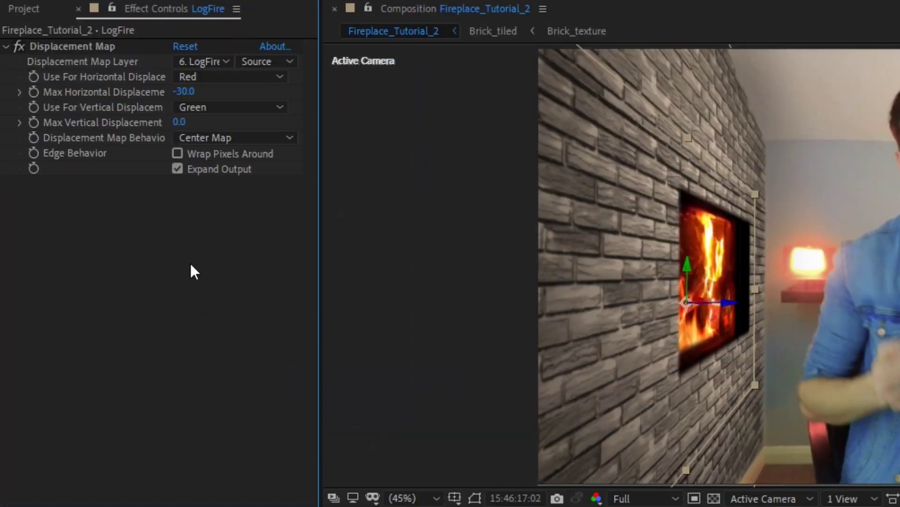
Apply VC Color Vibrance to the LogFire layer with an orange color and set Vibrance to 1.3
key(ctrl+space)
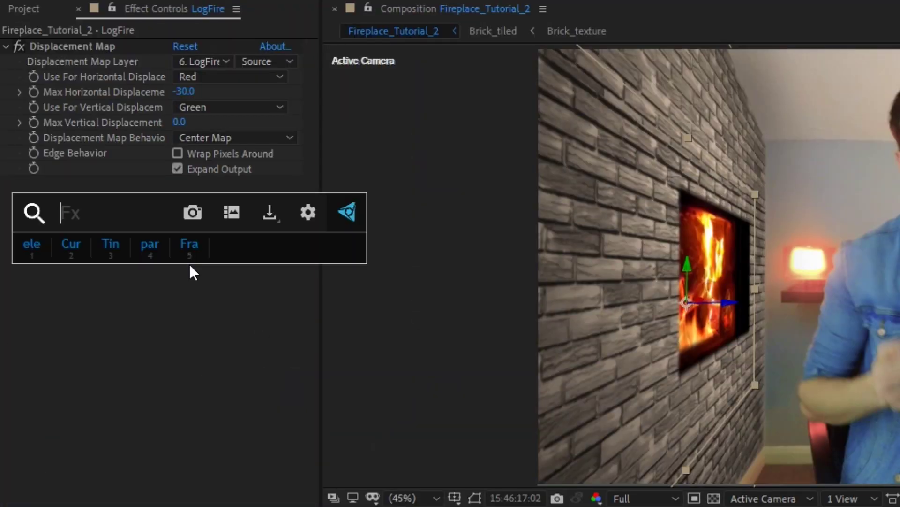
text(vc)
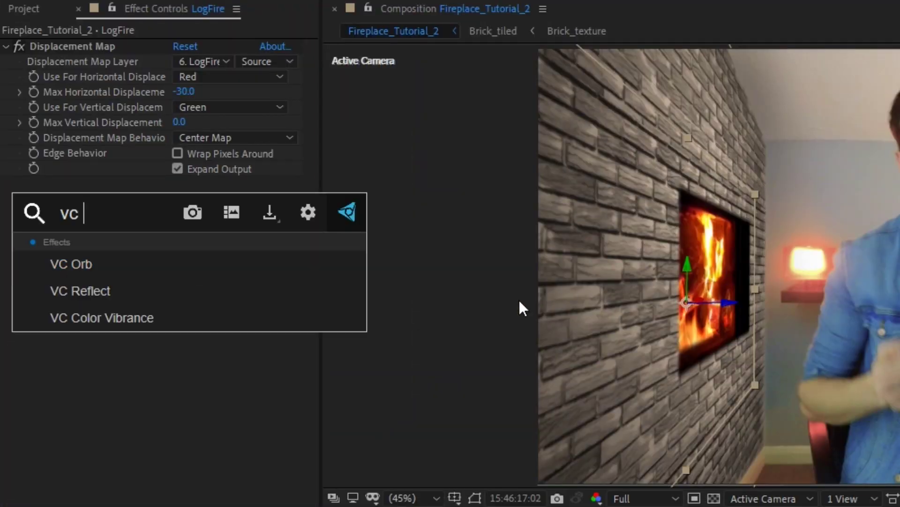
click(162, 319)
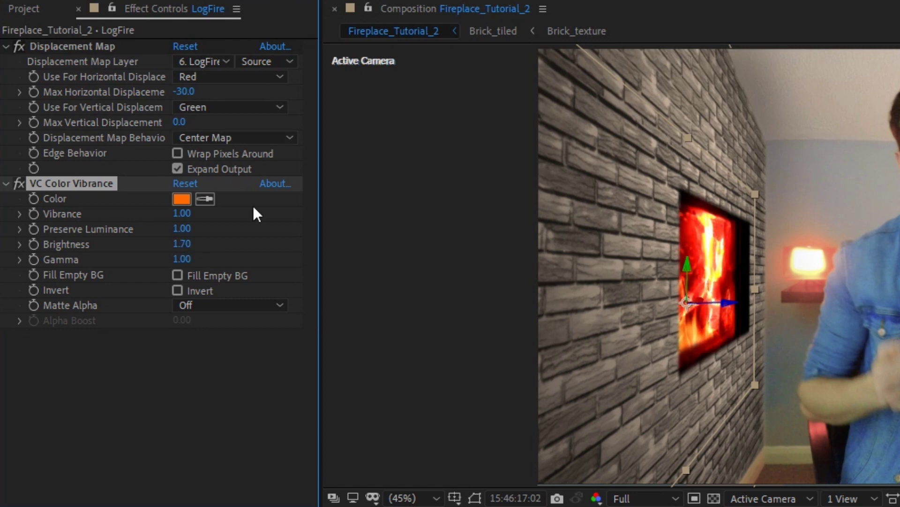
click(185, 214)
text(1)
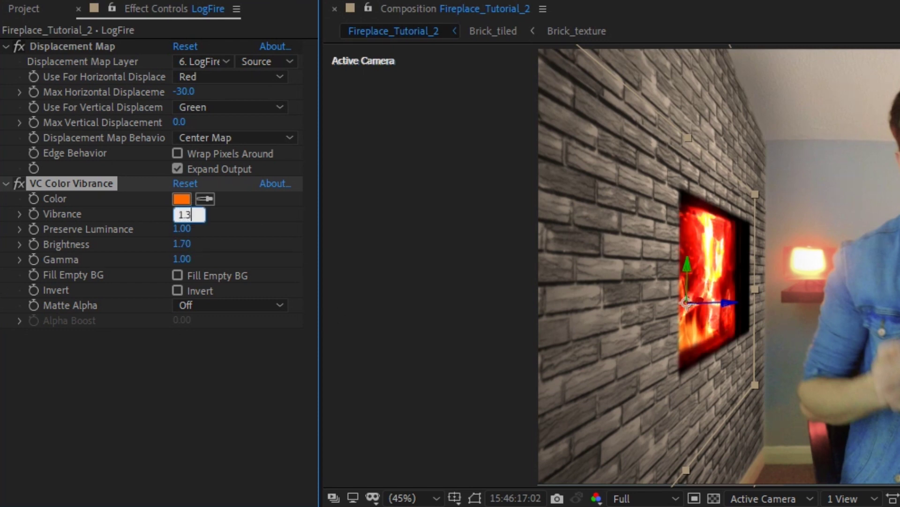
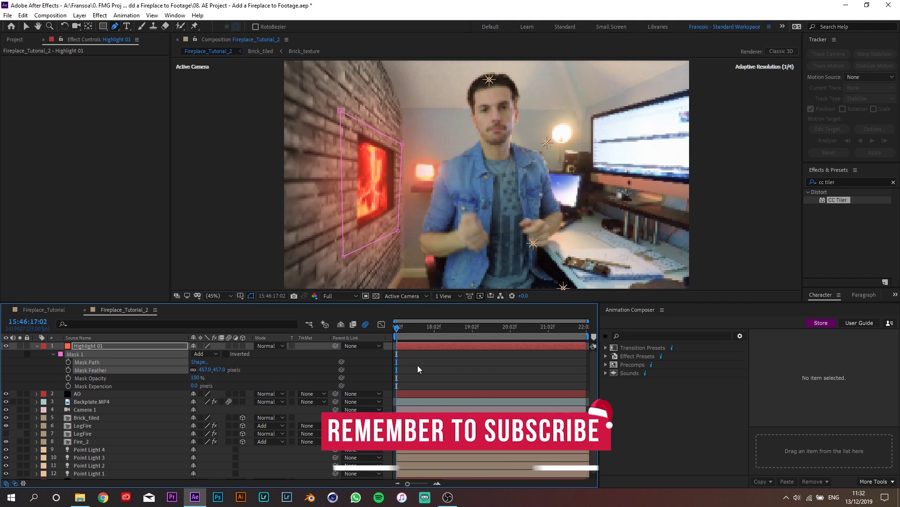
Reduce the mask expansion on the orange Highlights 01 solid and set the layer to Add mode at 25% opacity
drag(195, 386, 150, 395)
key(shift+t)
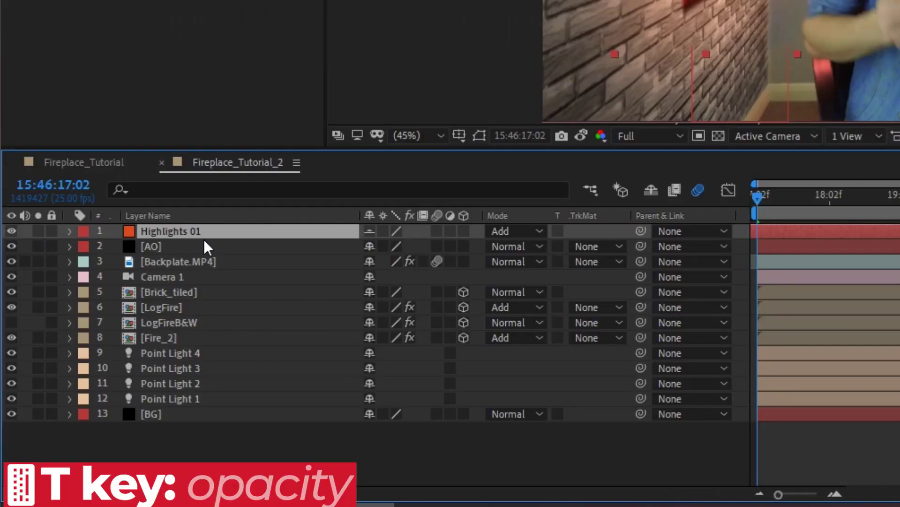
Animate the Highlights 01 layer's opacity with the expression wiggle(10,10)
key(t)
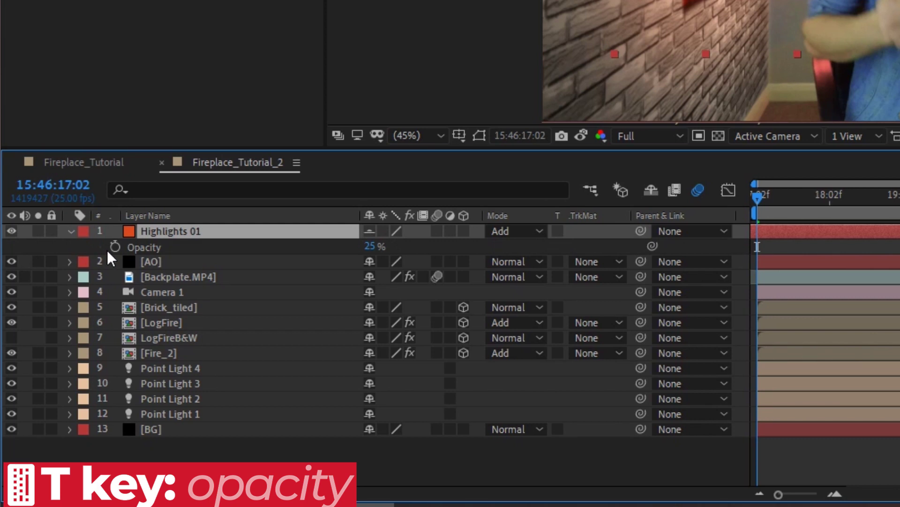
alt+click(114, 246)
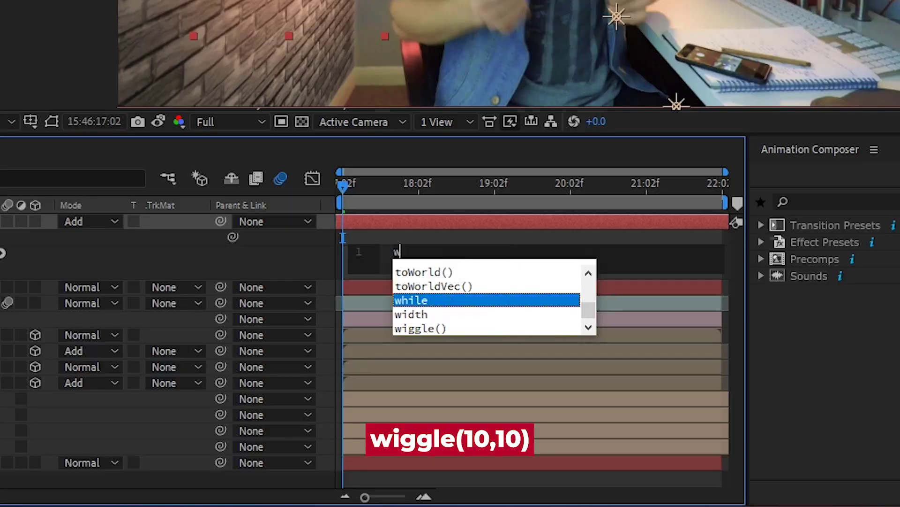
text(iggle(10,10)
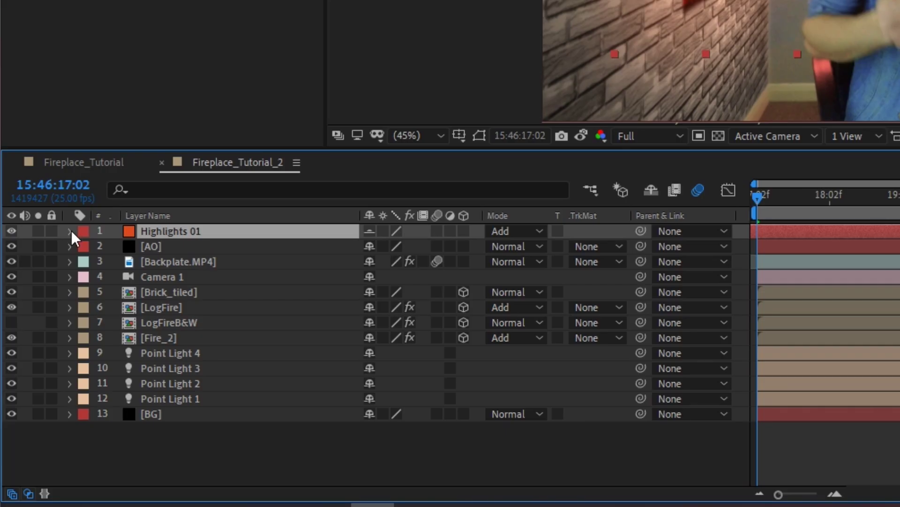
key(t)
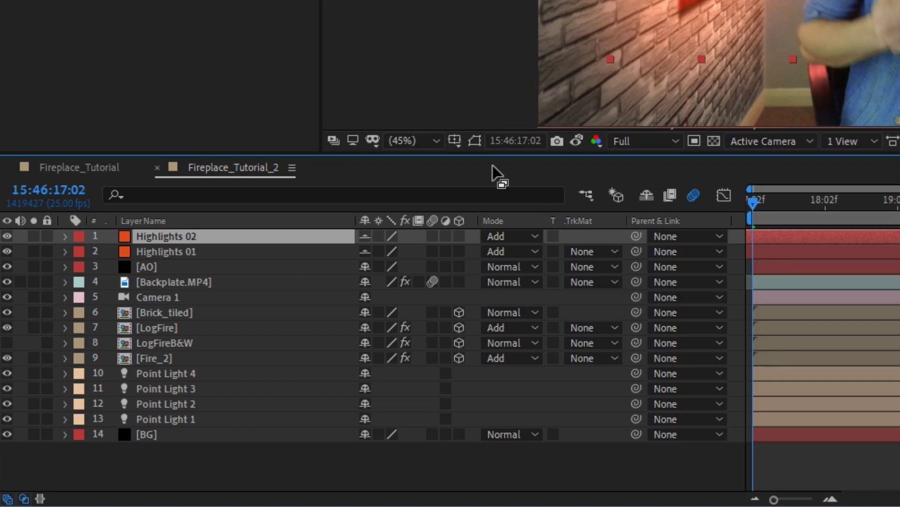
Add a Subtract mask feathered by 297 pixels to the Highlights 02 layer
key(ctrl+shift+n)
drag(445, 42, 436, 58)
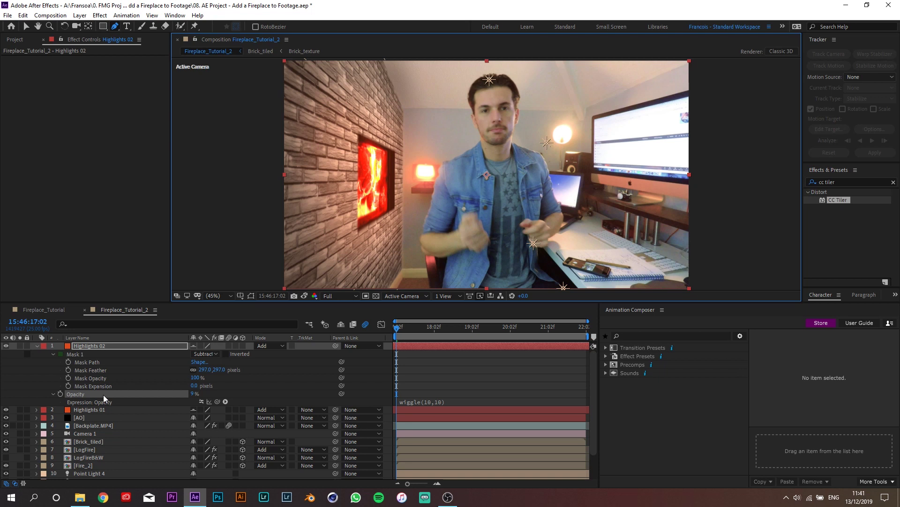
Change the opacity expression of Highlights 02 to wiggle(10,3)
click(104, 394)
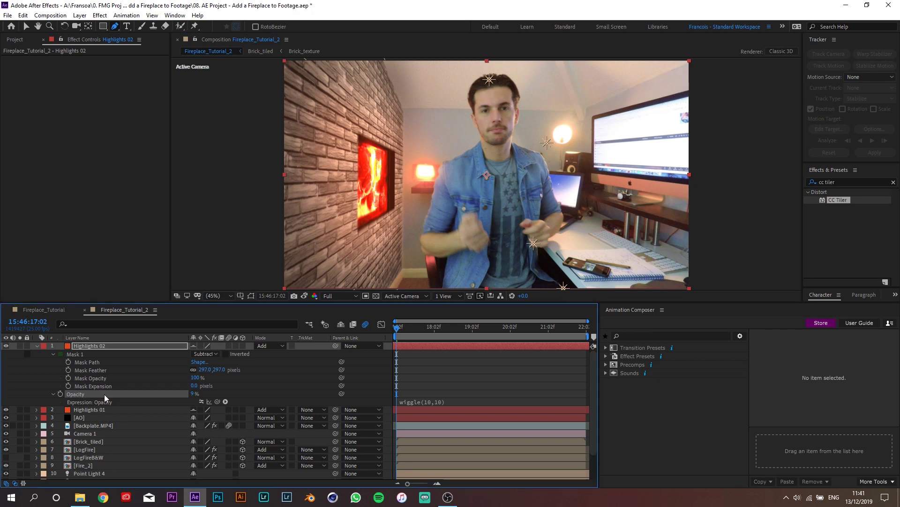
click(443, 401)
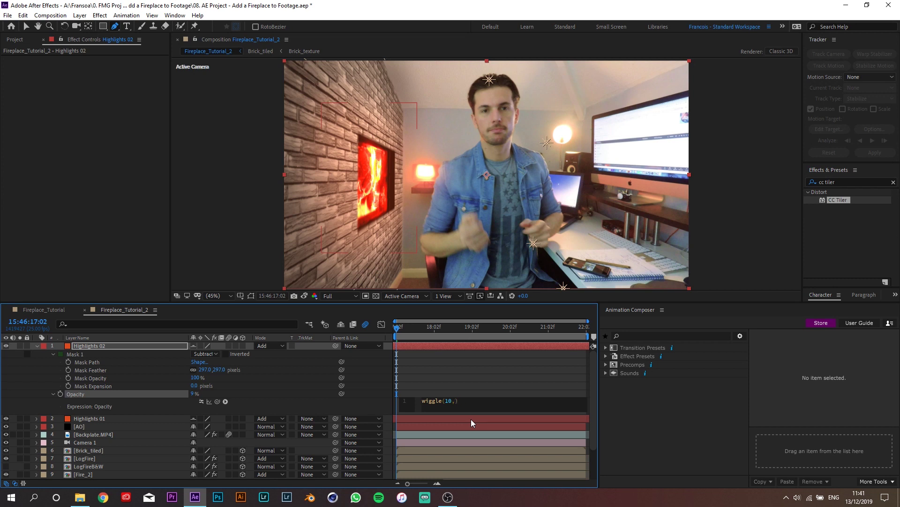
text(3)
key(KP_Enter)
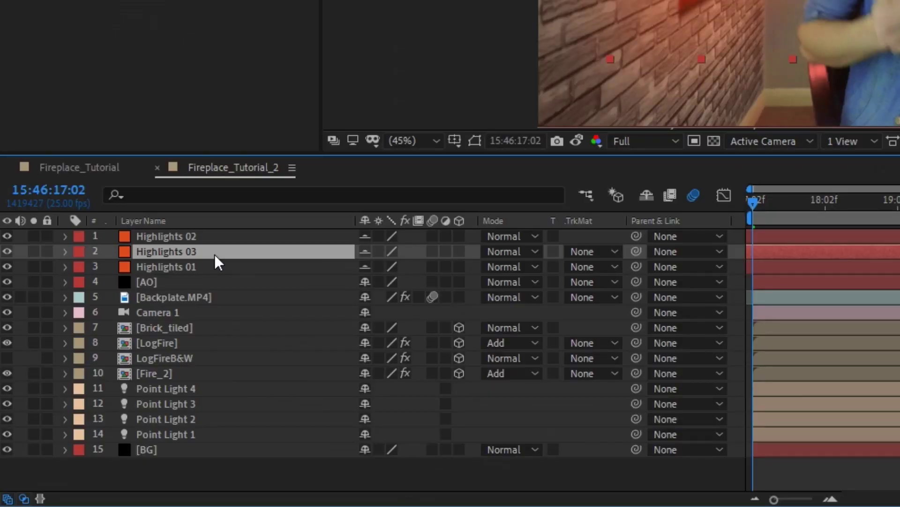
Move the Highlights 03 layer above Highlights 02 and draw a closed mask on it slightly outside the fireplace opening
drag(215, 254, 216, 233)
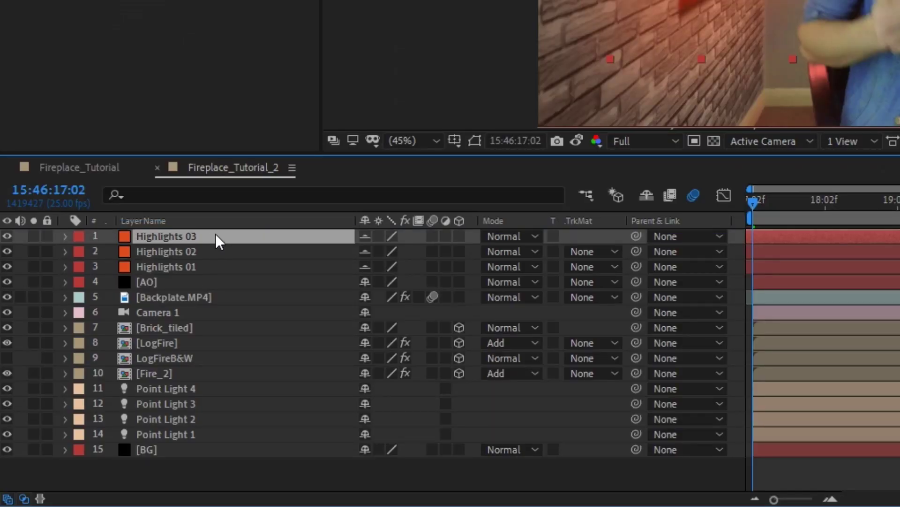
key(m)
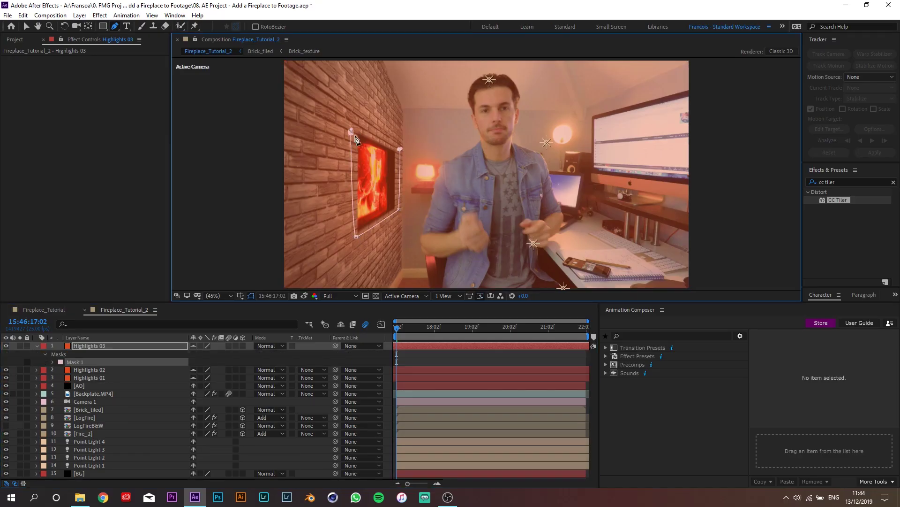
click(352, 130)
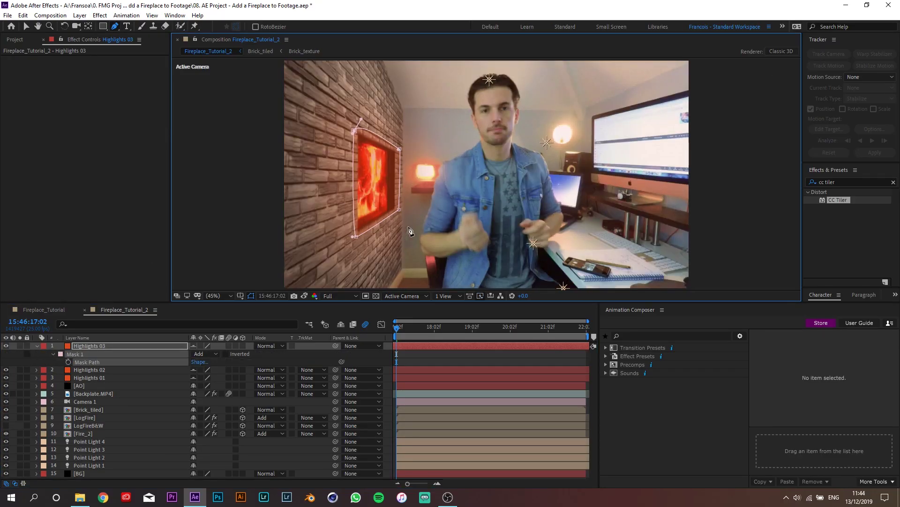
Draw a second mask on Highlights 03 along the edges of the fireplace opening and set it to Subtract
click(363, 143)
scroll(364, 144, up, 6)
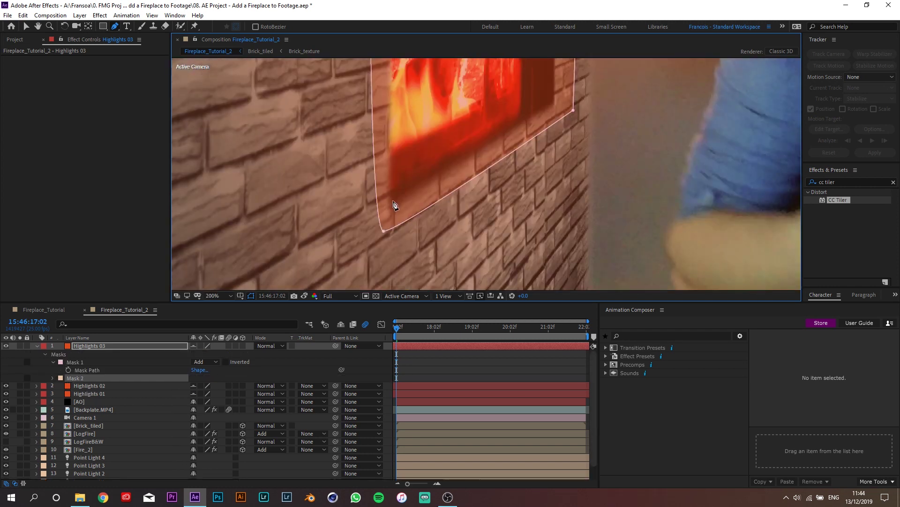
scroll(469, 187, down, 6)
click(204, 378)
click(211, 398)
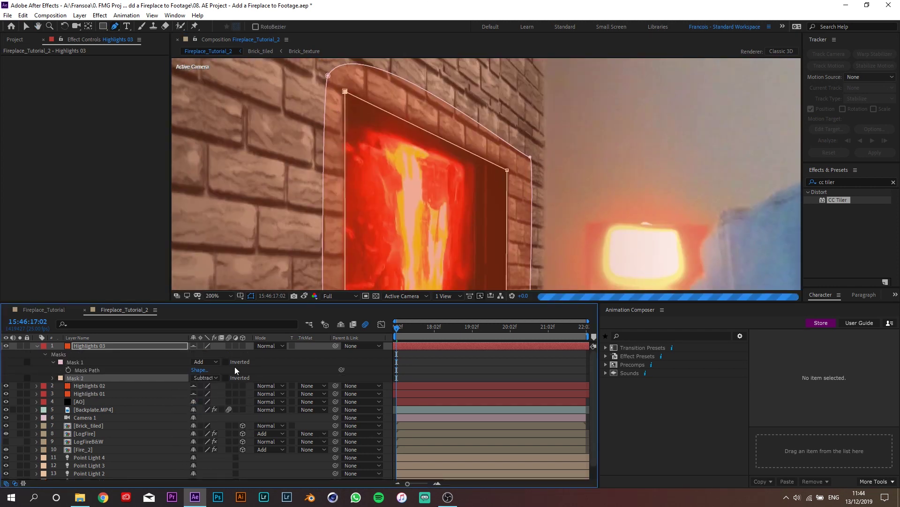
scroll(140, 398, down, 1)
scroll(362, 162, up, 1)
scroll(140, 399, up, 2)
Set the blending mode of Highlights 01, 02 and 03 to Add and play back the composition
click(84, 347)
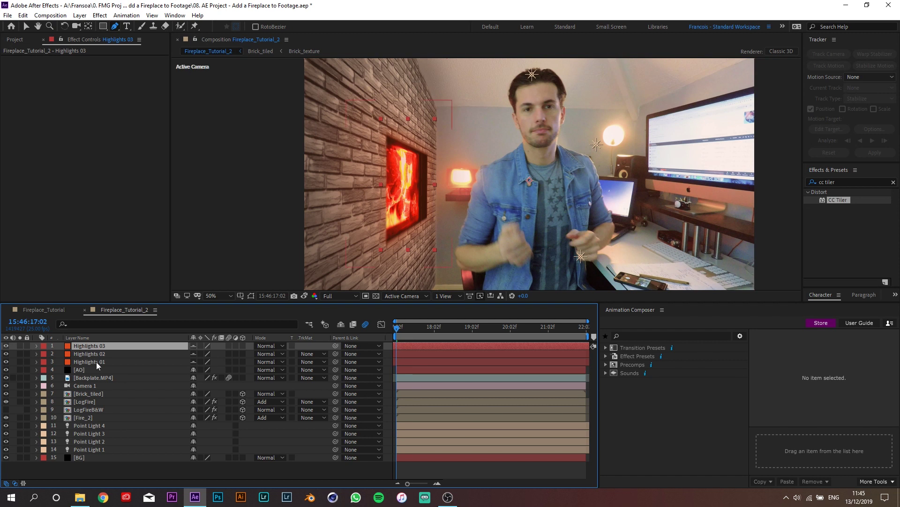
shift+click(97, 362)
click(271, 362)
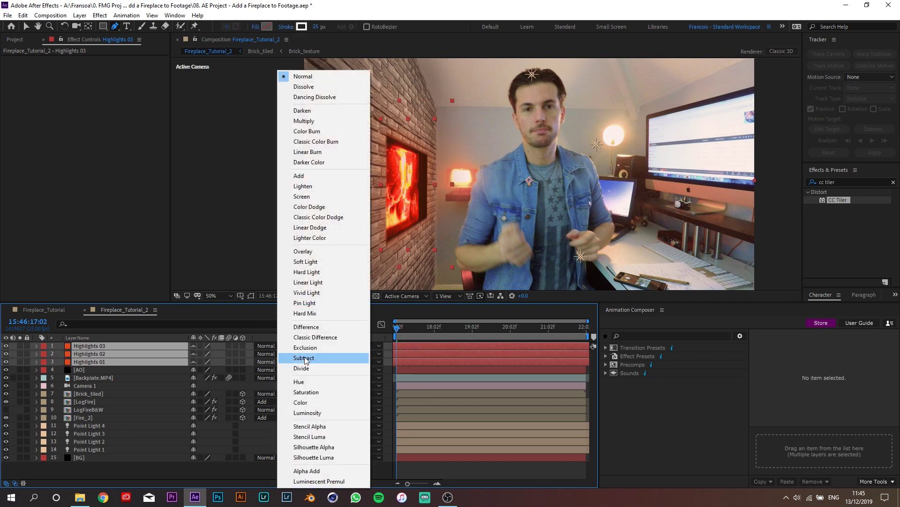
click(305, 176)
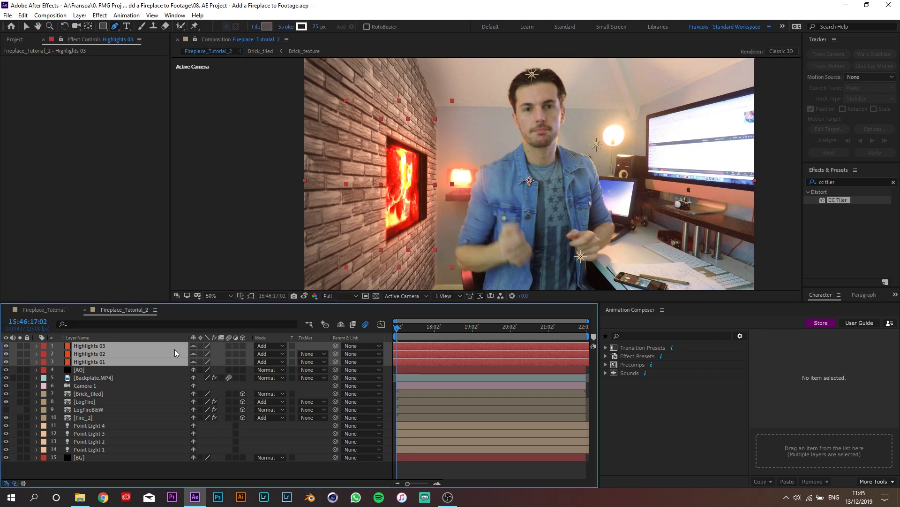
key(space)
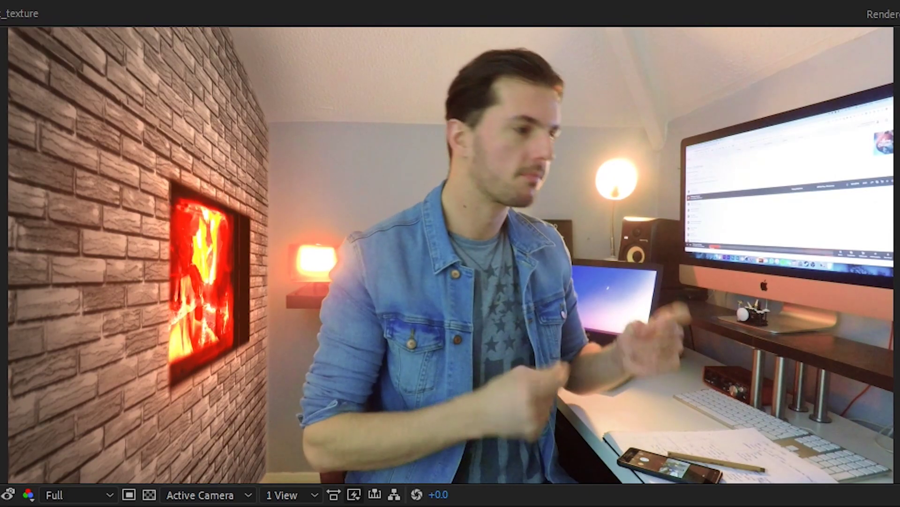